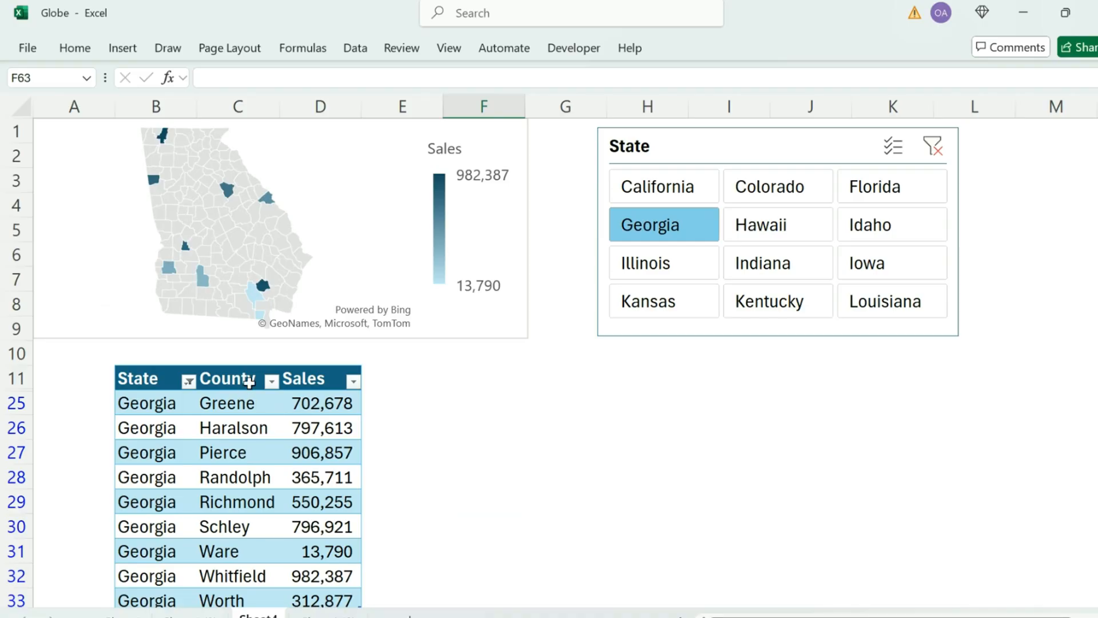
# Filter the table's County column to show only Ware.
pyautogui.click(271, 381)
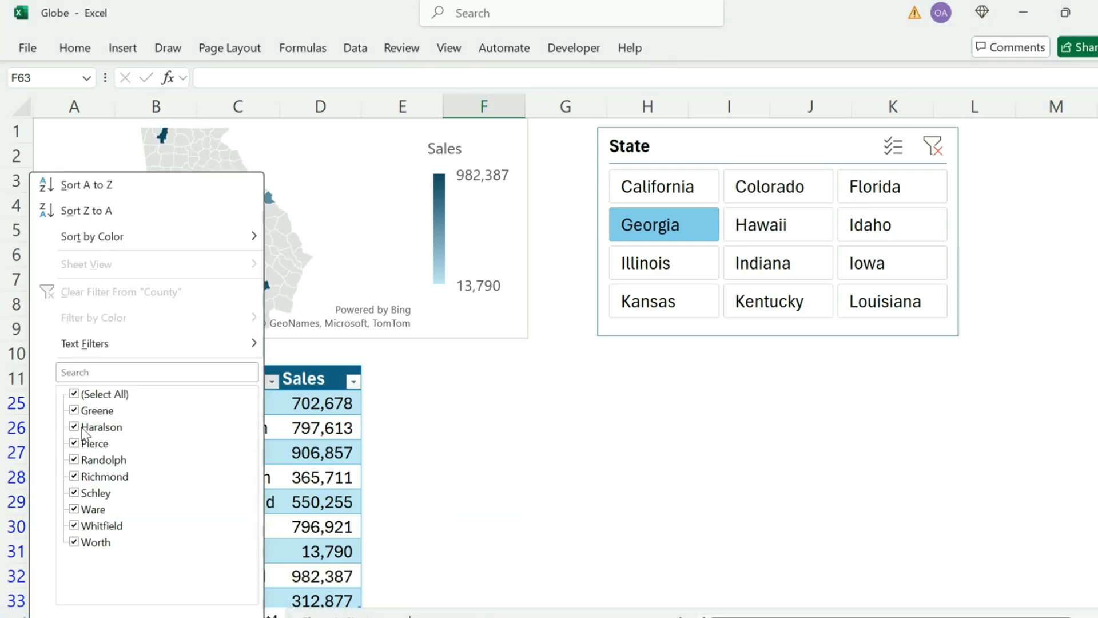
pyautogui.click(78, 396)
pyautogui.click(75, 509)
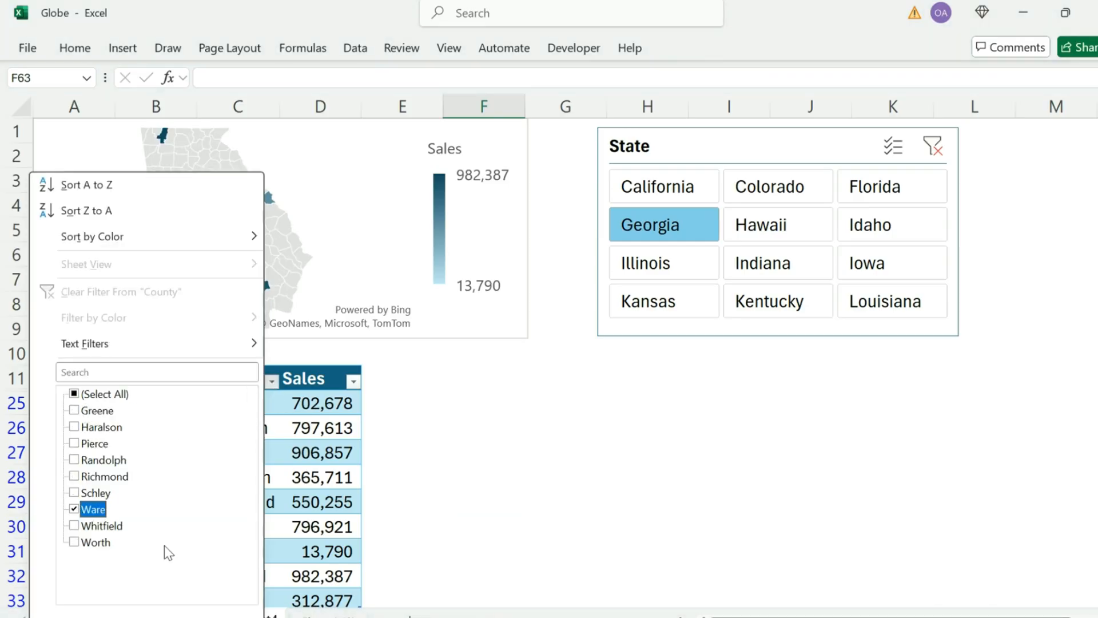
pyautogui.press('Return')
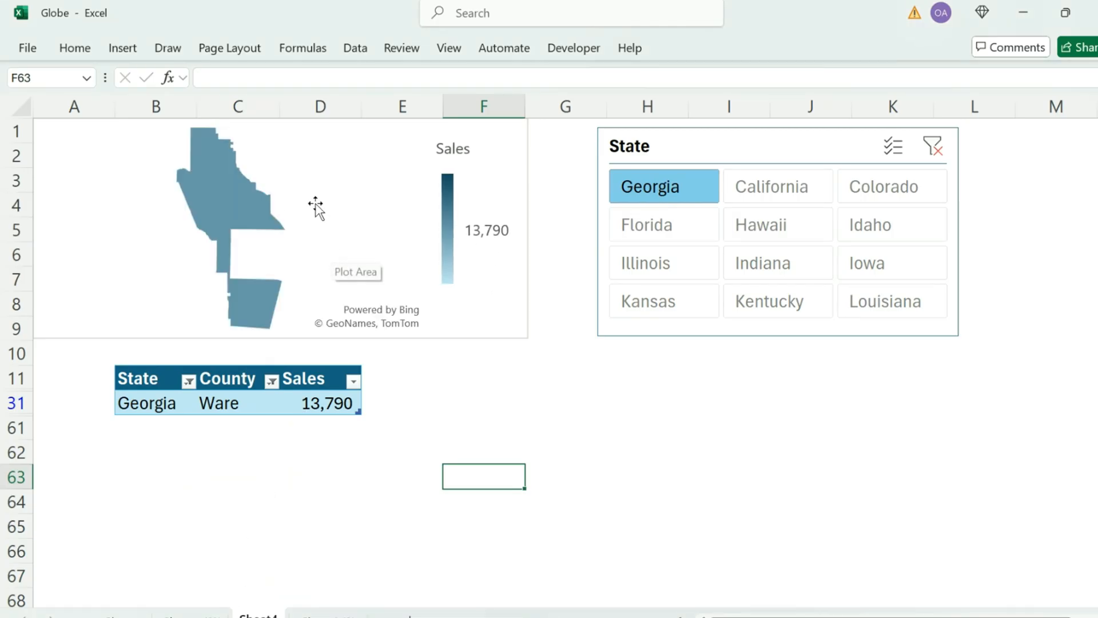
# Clear the State slicer's filter and the County column's filter.
pyautogui.click(931, 150)
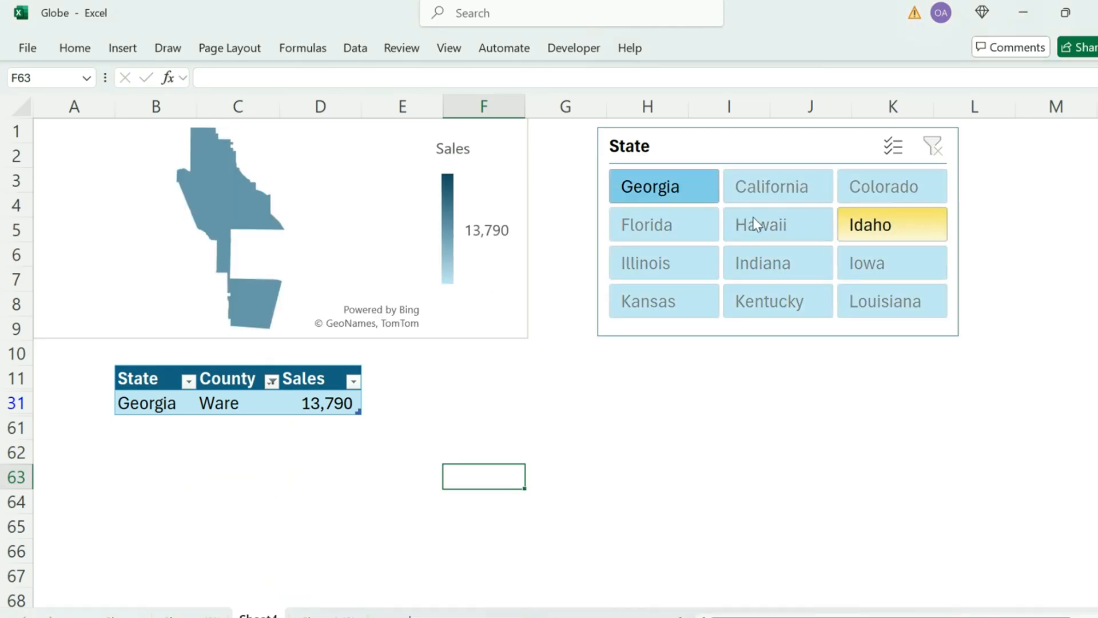
pyautogui.click(271, 382)
pyautogui.click(170, 296)
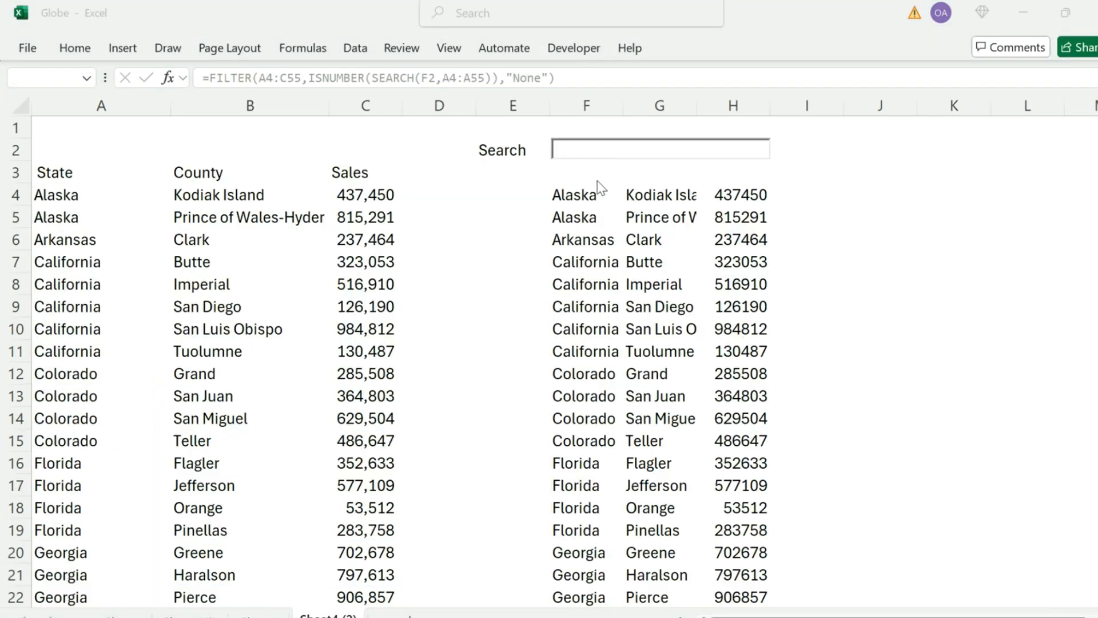
# Search the state records for "Calif" using the worksheet's Search box, and clear the entry.
pyautogui.click(595, 151)
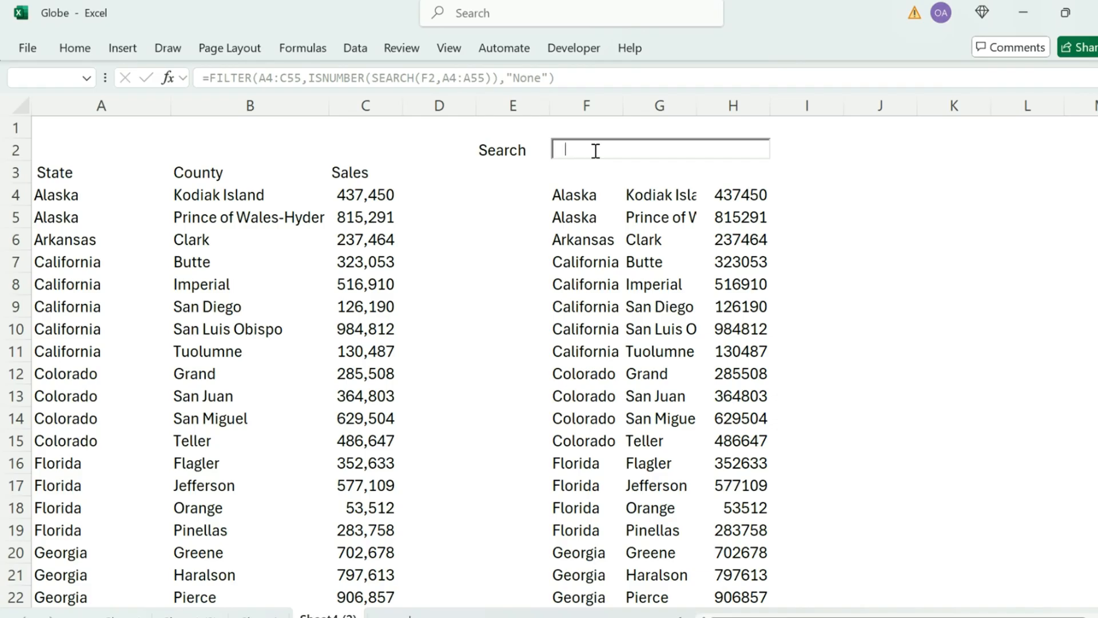
pyautogui.write('Calif')
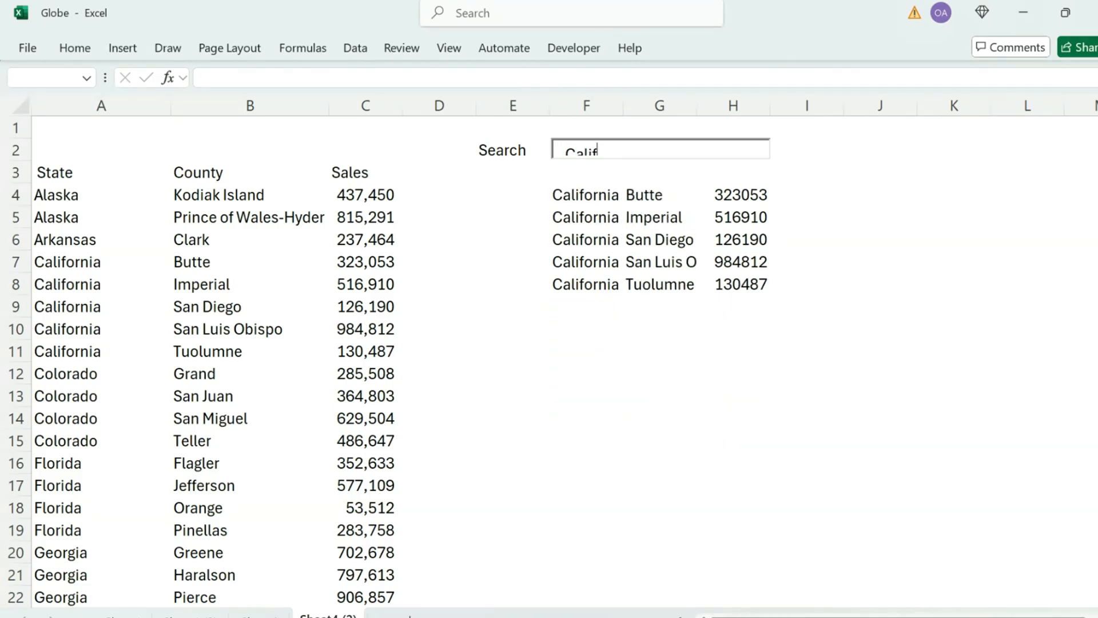
pyautogui.press('BackSpace')
pyautogui.press('BackSpace')
pyautogui.press('BackSpace')
pyautogui.press('BackSpace')
pyautogui.press('BackSpace')
# Search the state records for "Geo" and for "Flor", emptying the Search box after each.
pyautogui.write('Geo')
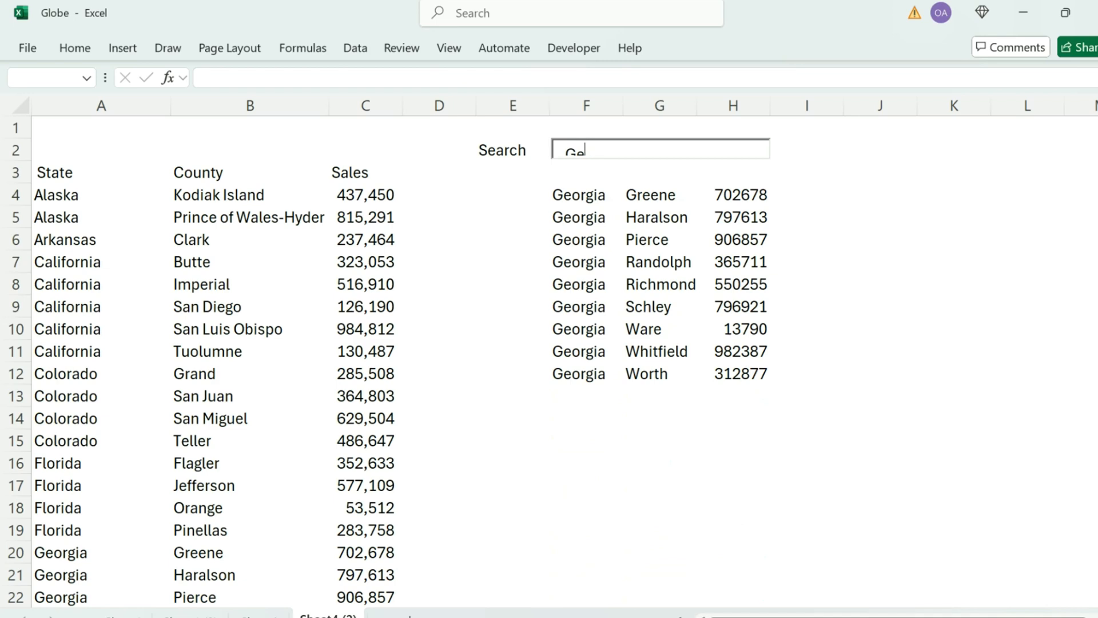
pyautogui.press('BackSpace')
pyautogui.press('BackSpace')
pyautogui.write('Flor')
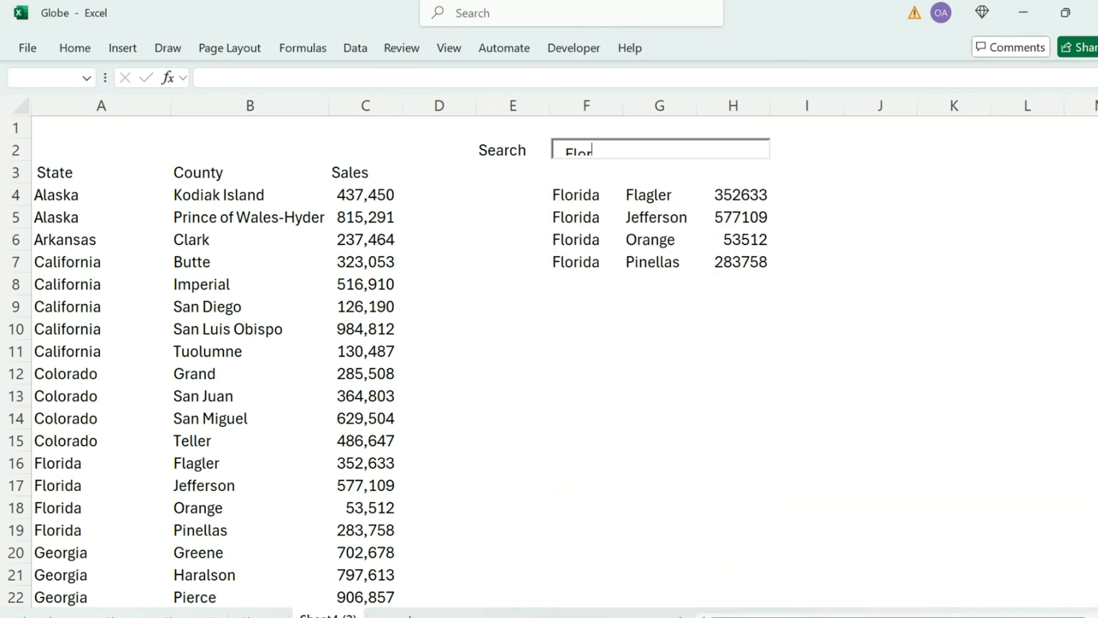
pyautogui.press('BackSpace')
pyautogui.press('BackSpace')
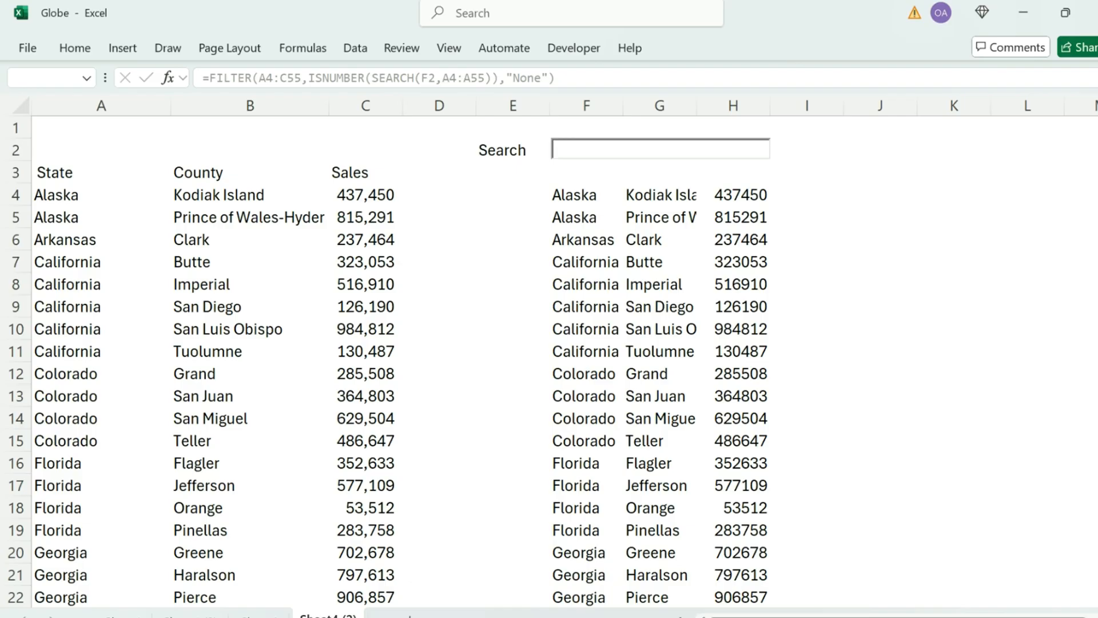
# Search the state records for "Tex", and replace that search text with "Geor".
pyautogui.write('Te')
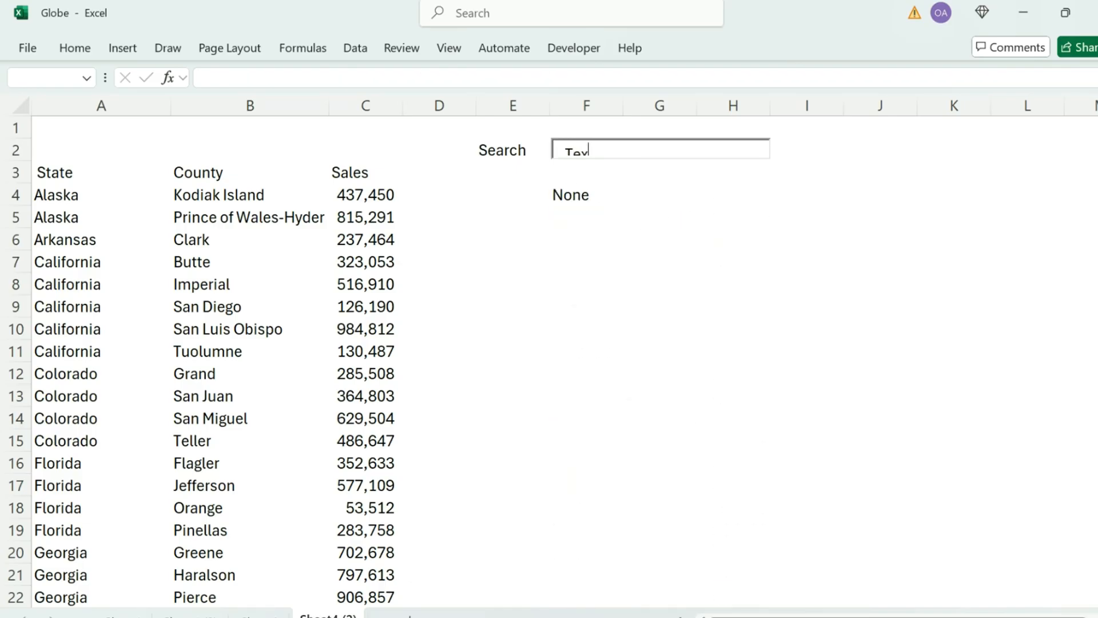
pyautogui.write('x')
pyautogui.press('BackSpace')
pyautogui.press('BackSpace')
pyautogui.press('BackSpace')
pyautogui.write('Geor')
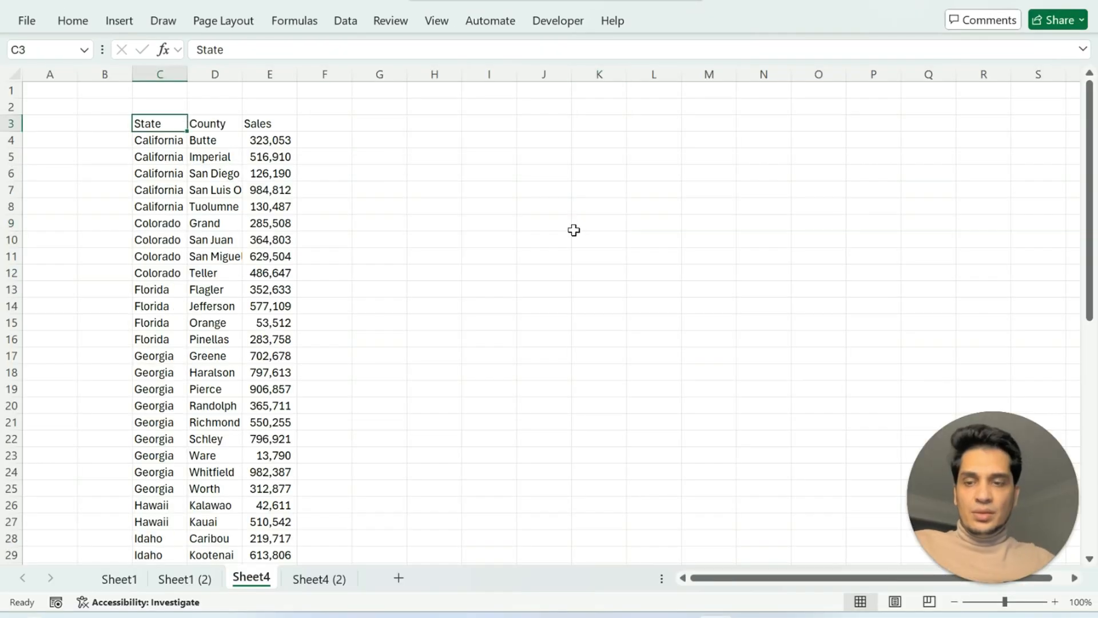
# Convert the State, County and Sales data in C3:E52 into a table with headers.
pyautogui.hotkey('ctrl', 't')
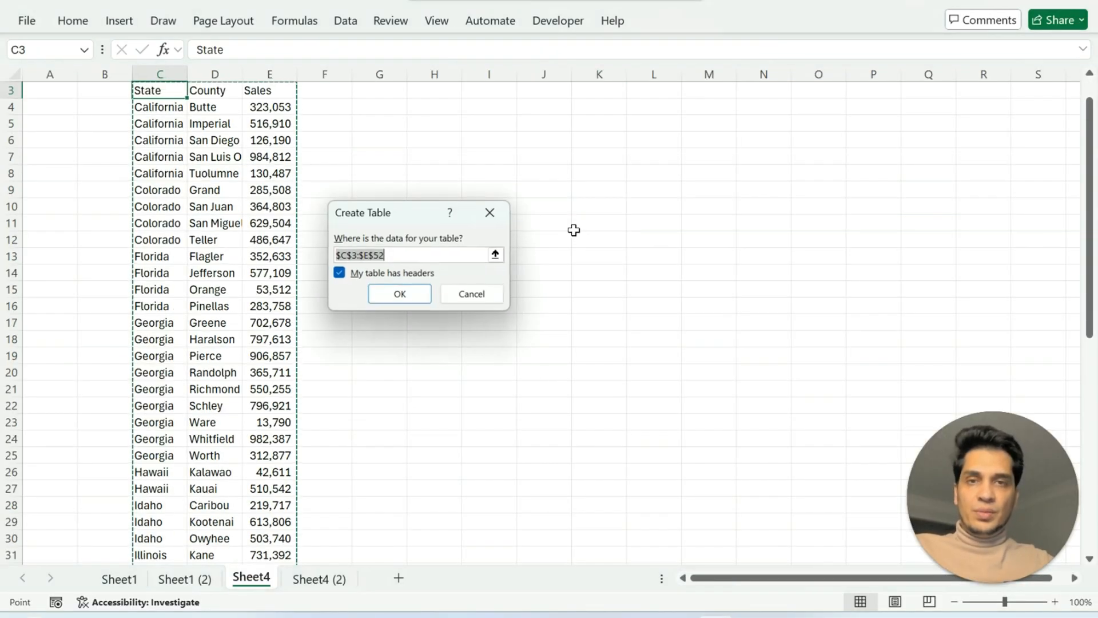
pyautogui.click(400, 294)
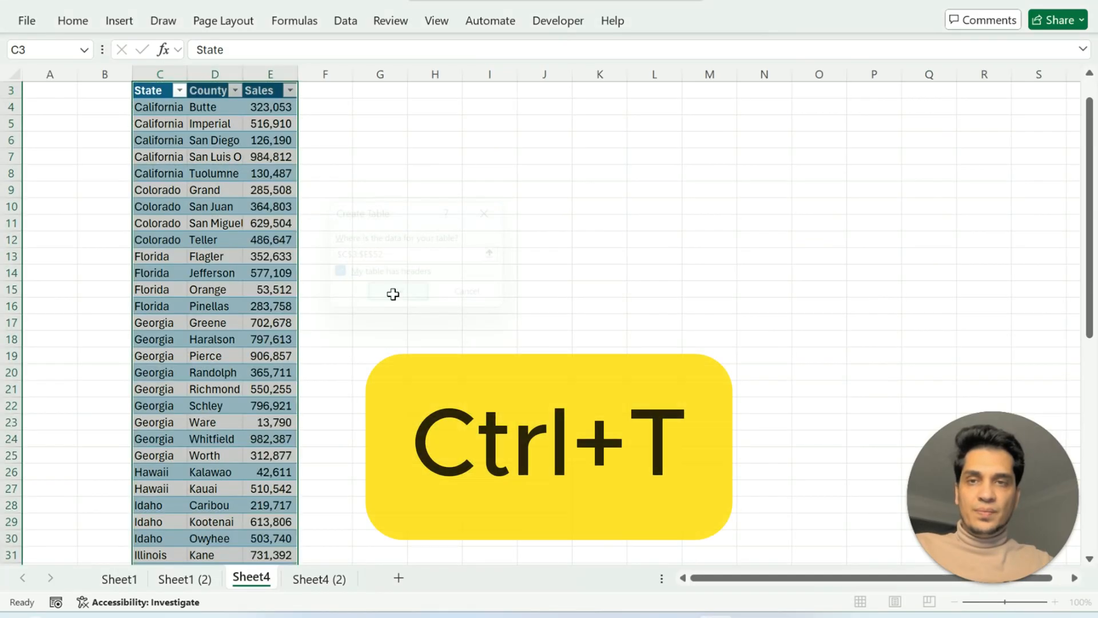
pyautogui.click(345, 160)
pyautogui.scroll(1, 220, 241)
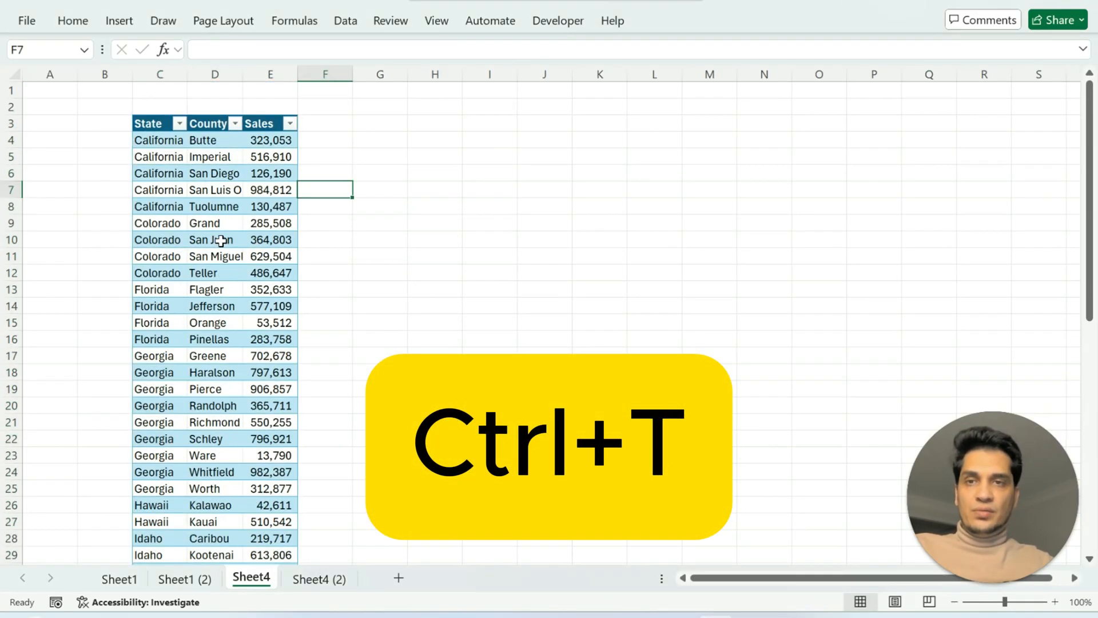
# Insert eight blank rows at row 2, above the table.
pyautogui.click(65, 113)
pyautogui.hotkey('shift', 'space')
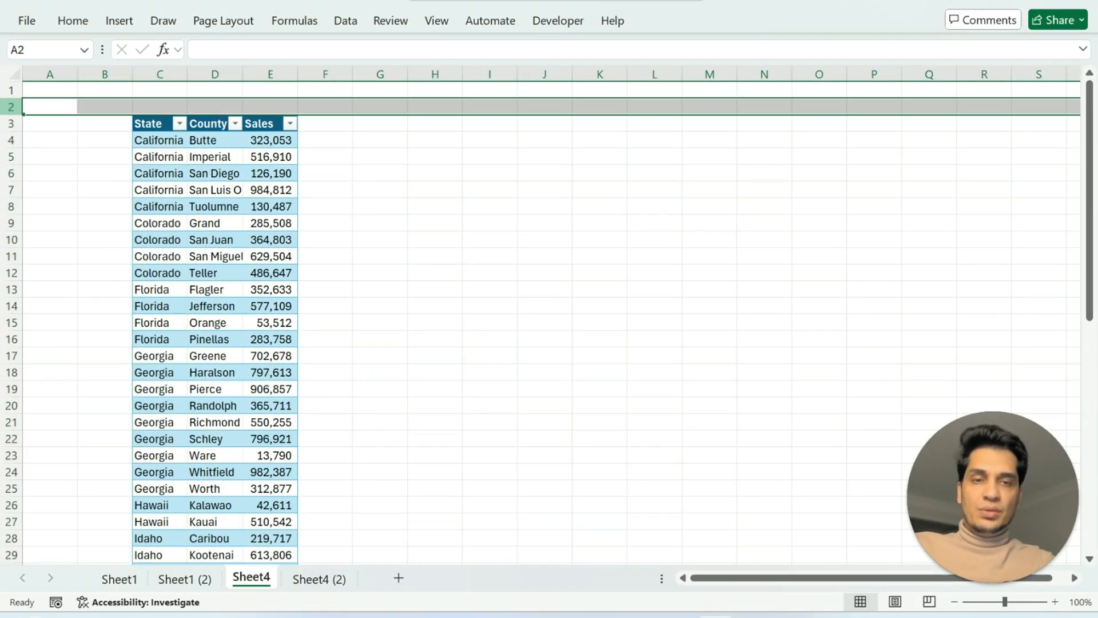
pyautogui.hotkey('ctrl', '+')
pyautogui.hotkey('ctrl', '+')
pyautogui.hotkey('ctrl', '+')
pyautogui.hotkey('ctrl', '+')
pyautogui.hotkey('ctrl', '+')
pyautogui.hotkey('ctrl', '+')
pyautogui.hotkey('ctrl', '+')
pyautogui.hotkey('ctrl', '+')
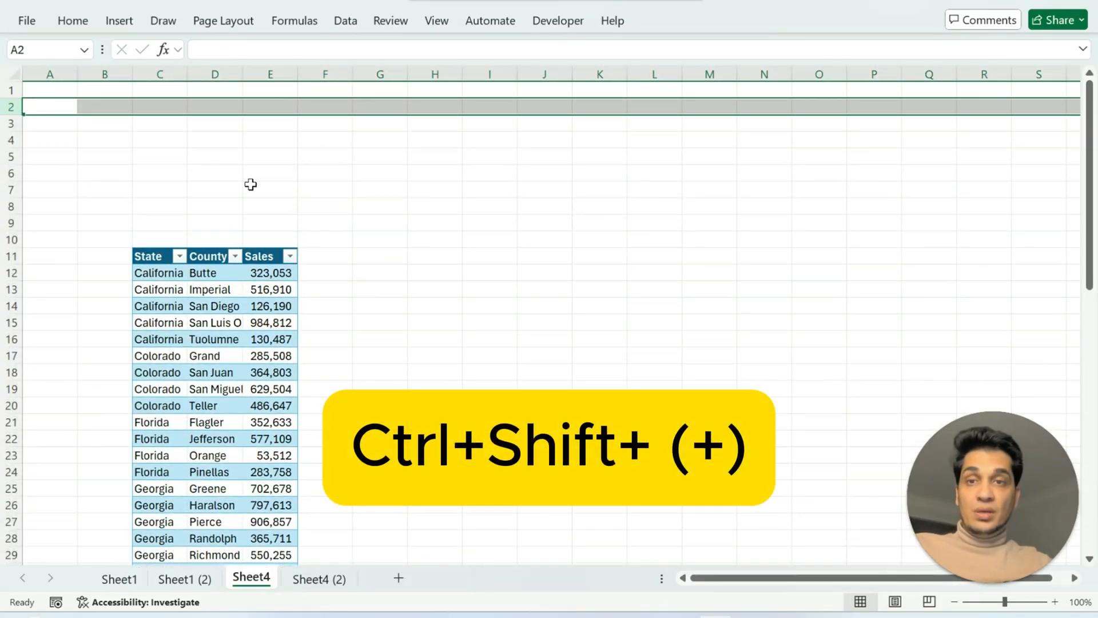
# Insert a State slicer for the table and move it up to row 1, starting at column H.
pyautogui.click(229, 190)
pyautogui.click(215, 290)
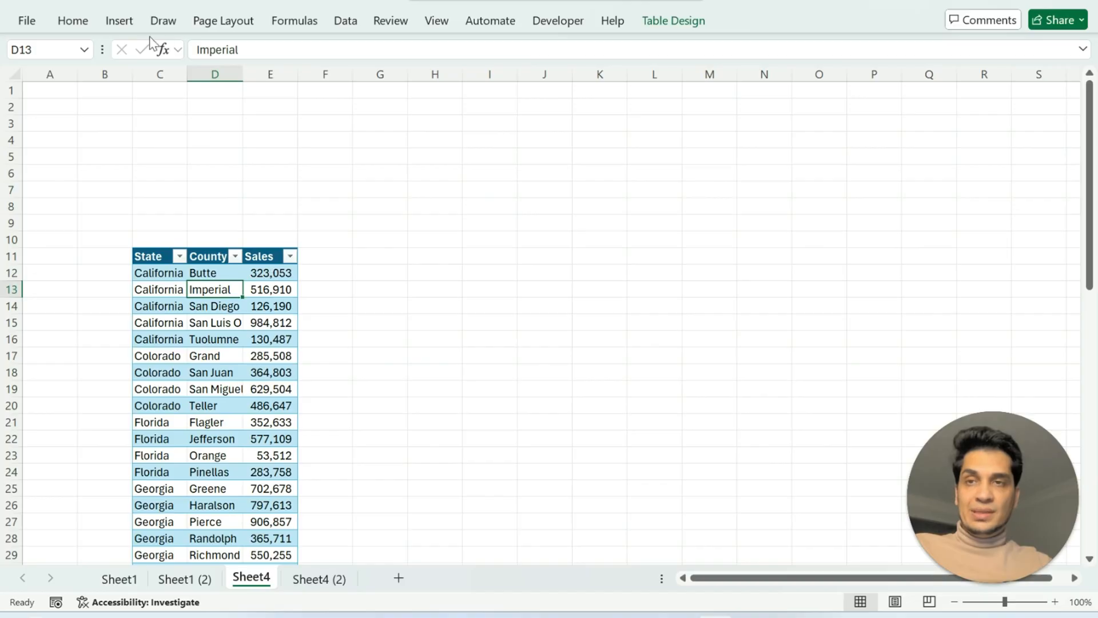
pyautogui.click(115, 20)
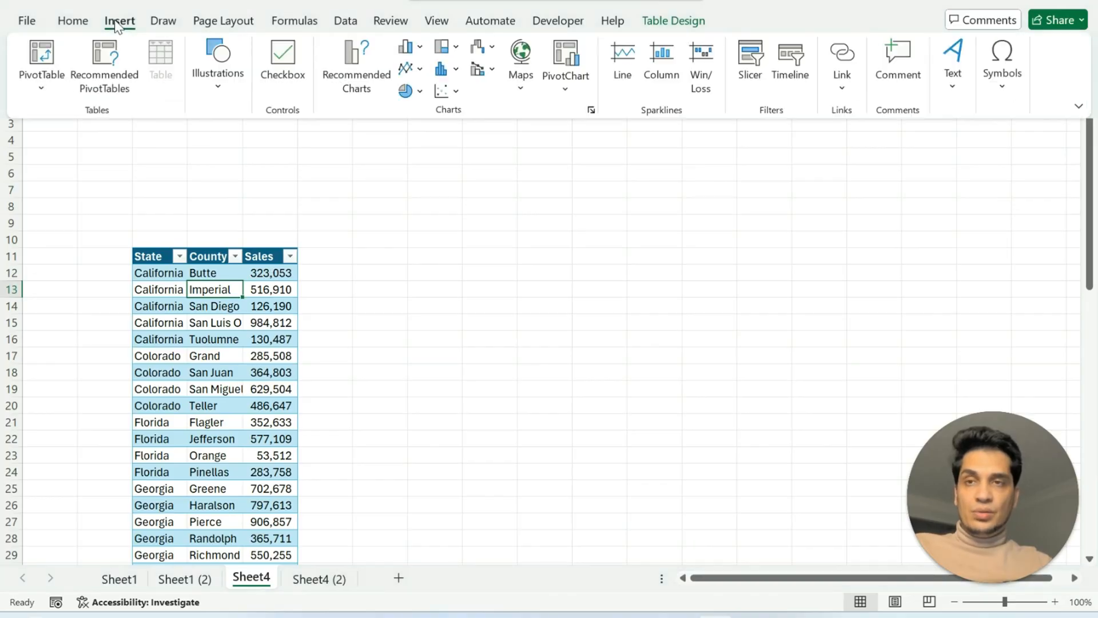
pyautogui.click(750, 60)
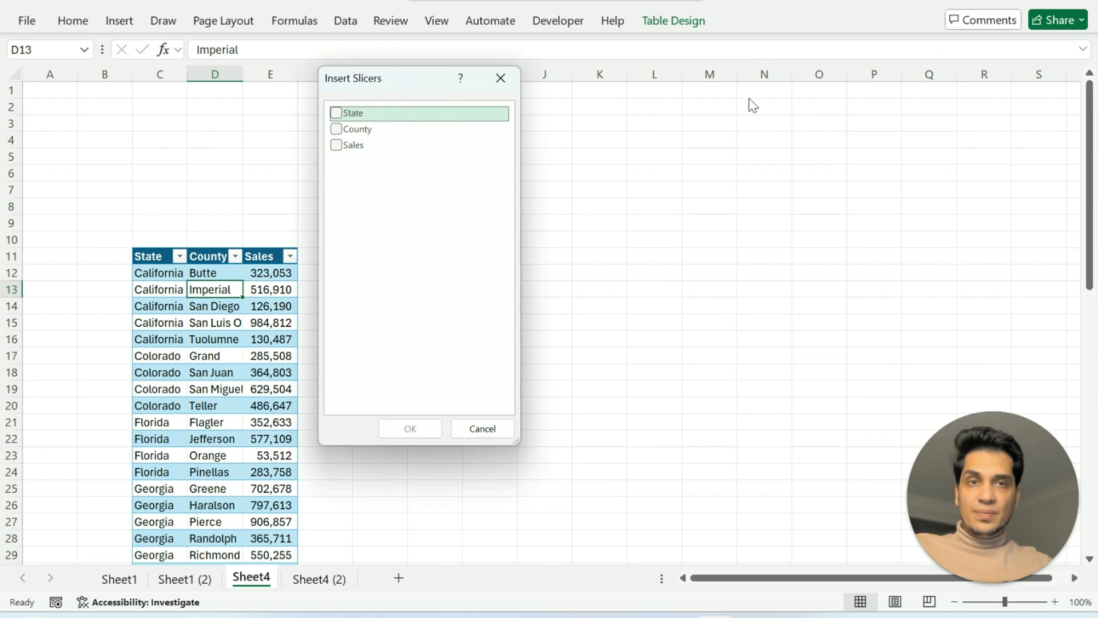
pyautogui.click(338, 115)
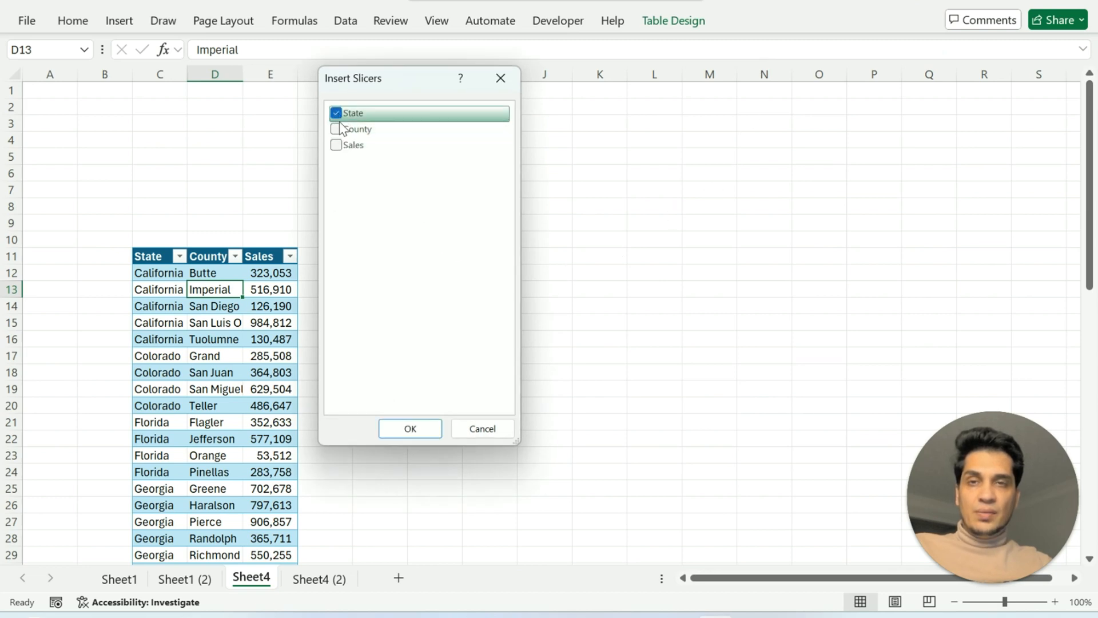
pyautogui.click(403, 426)
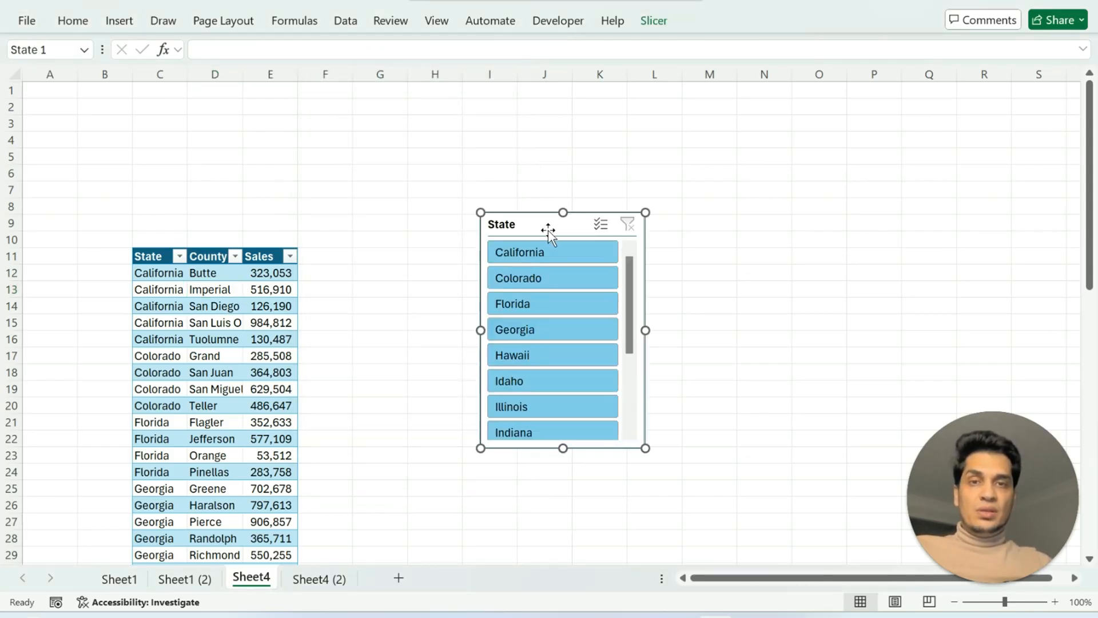
pyautogui.moveTo(548, 230); pyautogui.dragTo(498, 93)
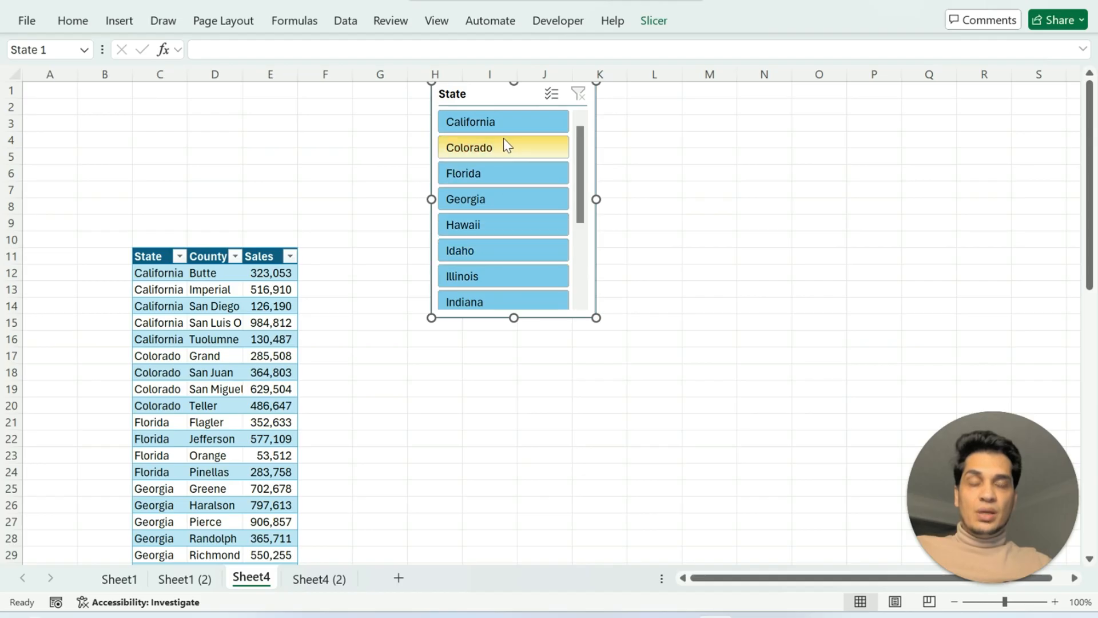
# Set the State slicer to 3 columns and resize it to span about columns H to L and rows 1 to 9.
pyautogui.click(663, 19)
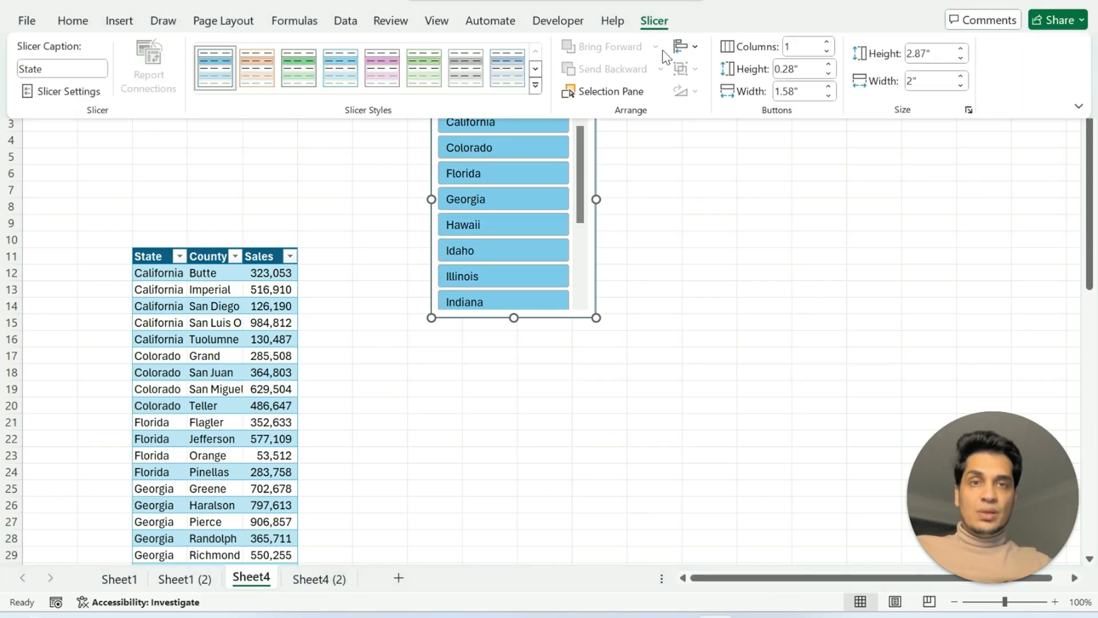
pyautogui.click(828, 44)
pyautogui.click(827, 44)
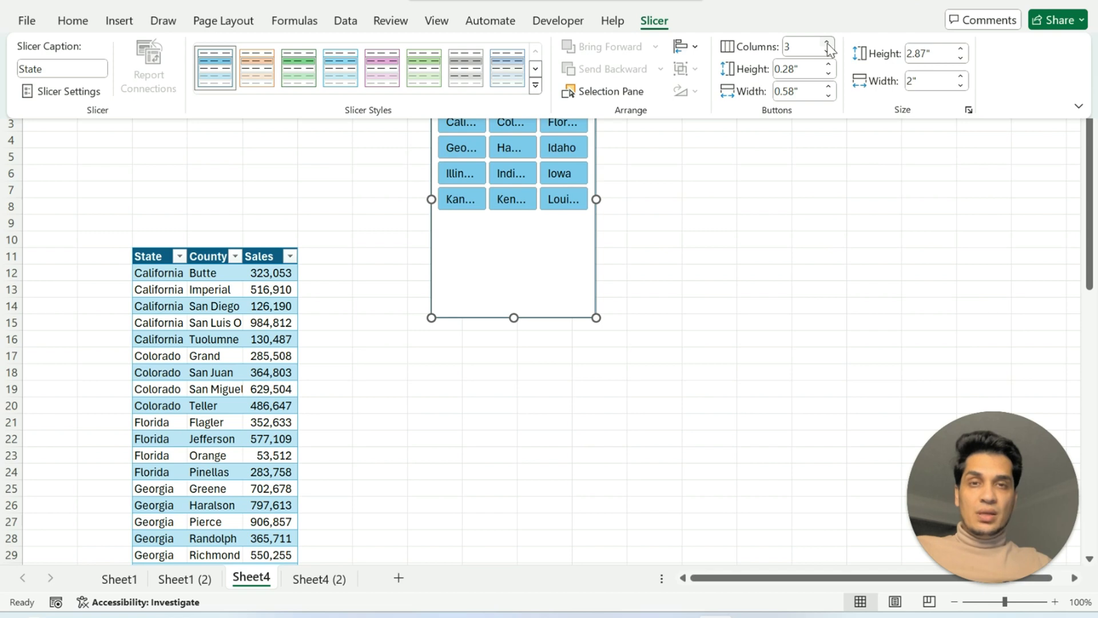
pyautogui.click(630, 193)
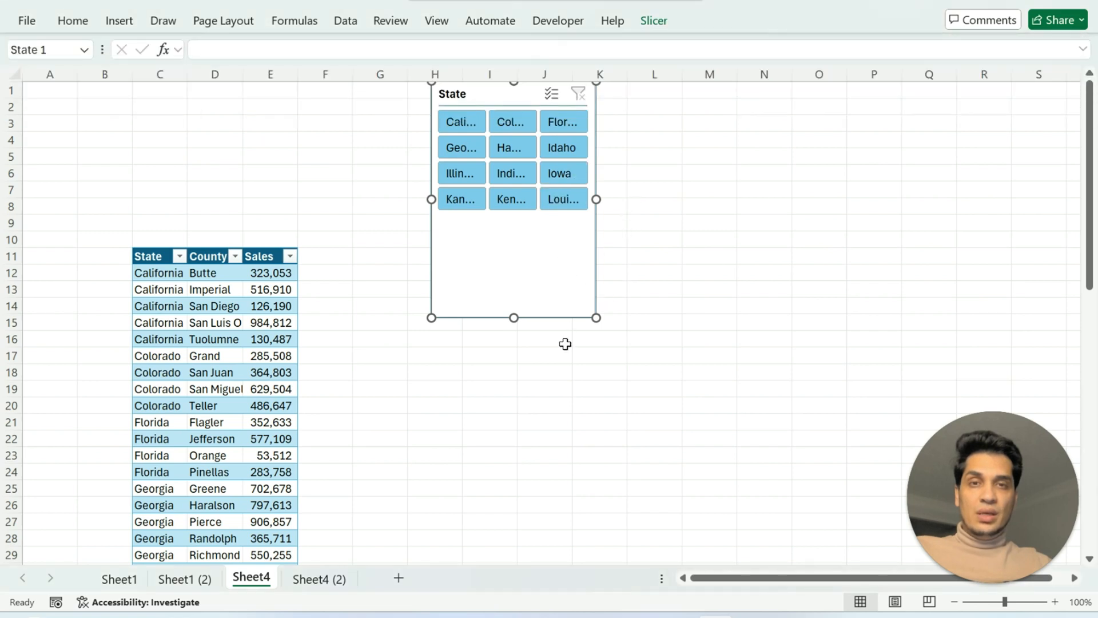
pyautogui.moveTo(596, 318); pyautogui.dragTo(694, 223)
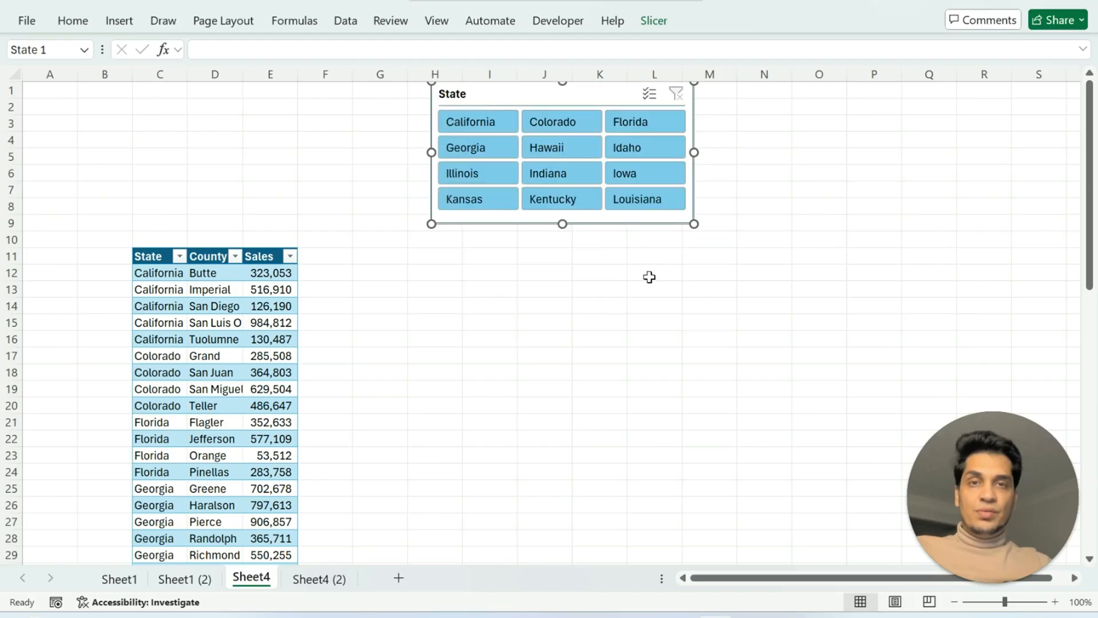
# Turn off the gridlines on Sheet4.
pyautogui.click(195, 157)
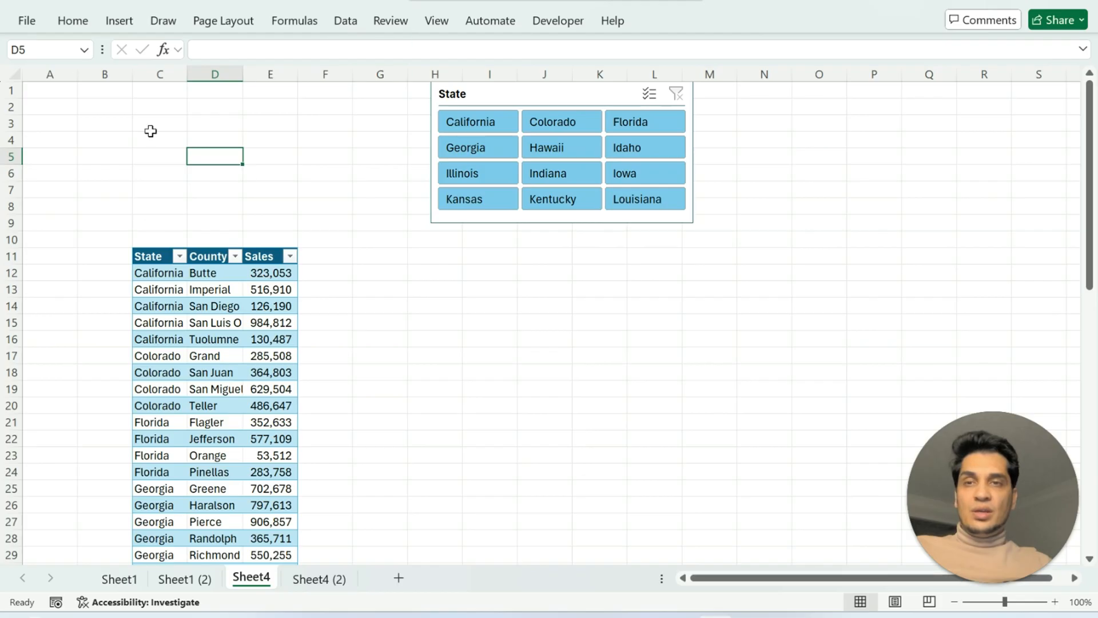
pyautogui.click(438, 23)
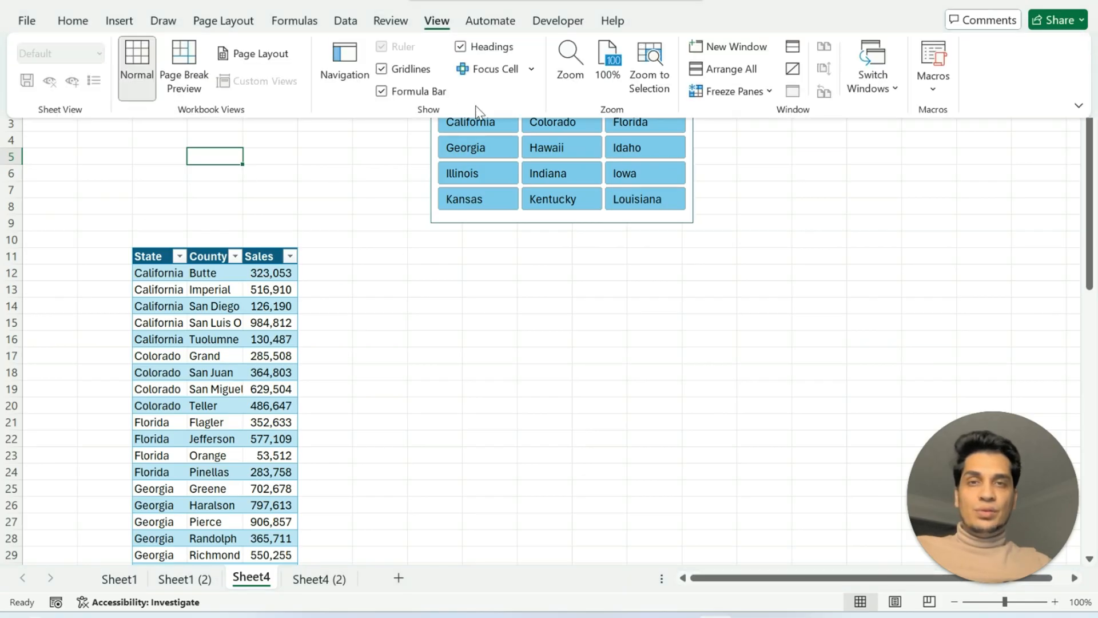
pyautogui.click(381, 70)
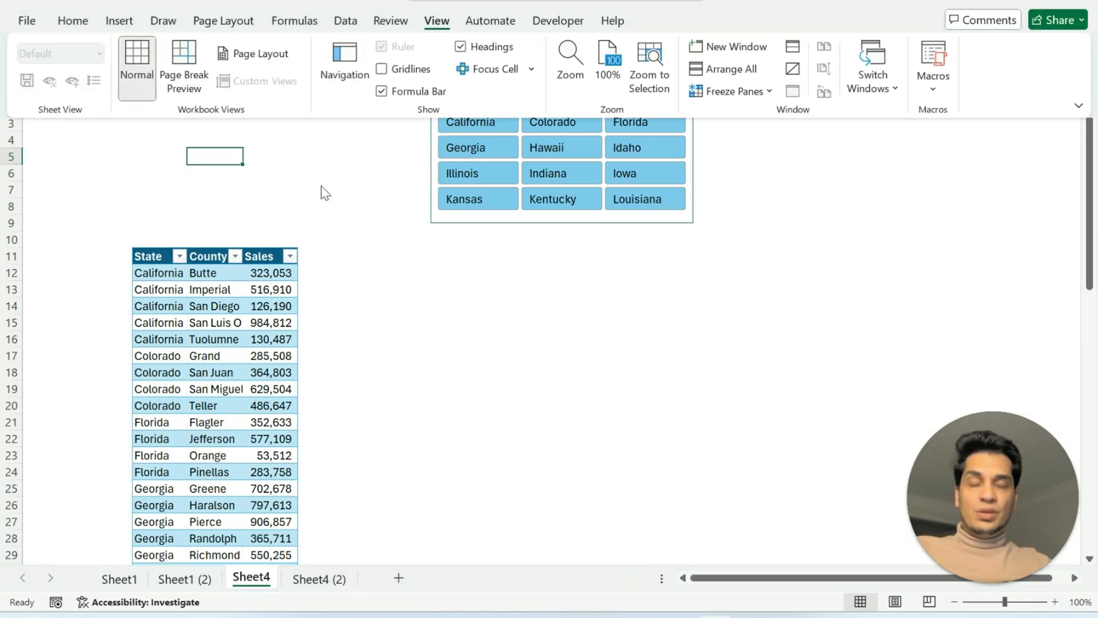
pyautogui.click(299, 160)
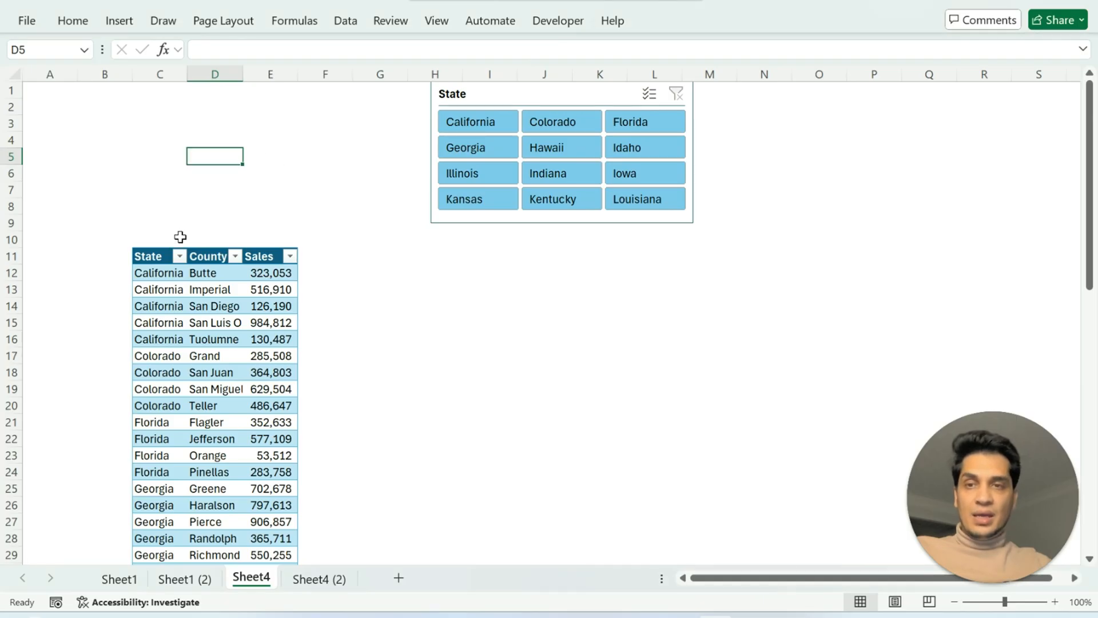
# Insert a Filled Map chart from the State, County and Sales table.
pyautogui.click(150, 276)
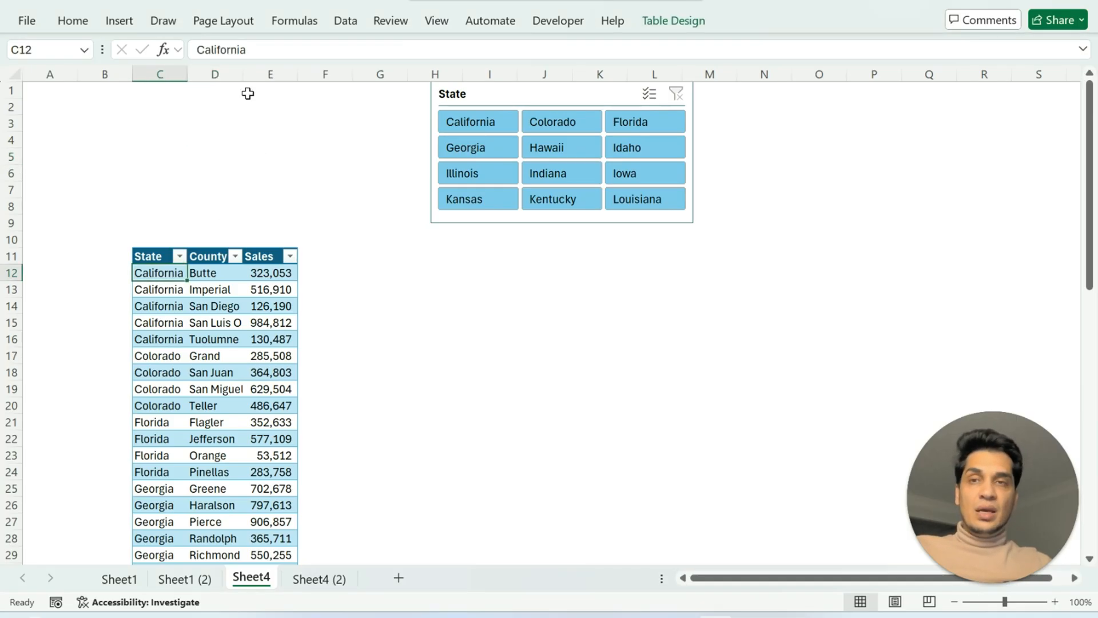
pyautogui.click(120, 21)
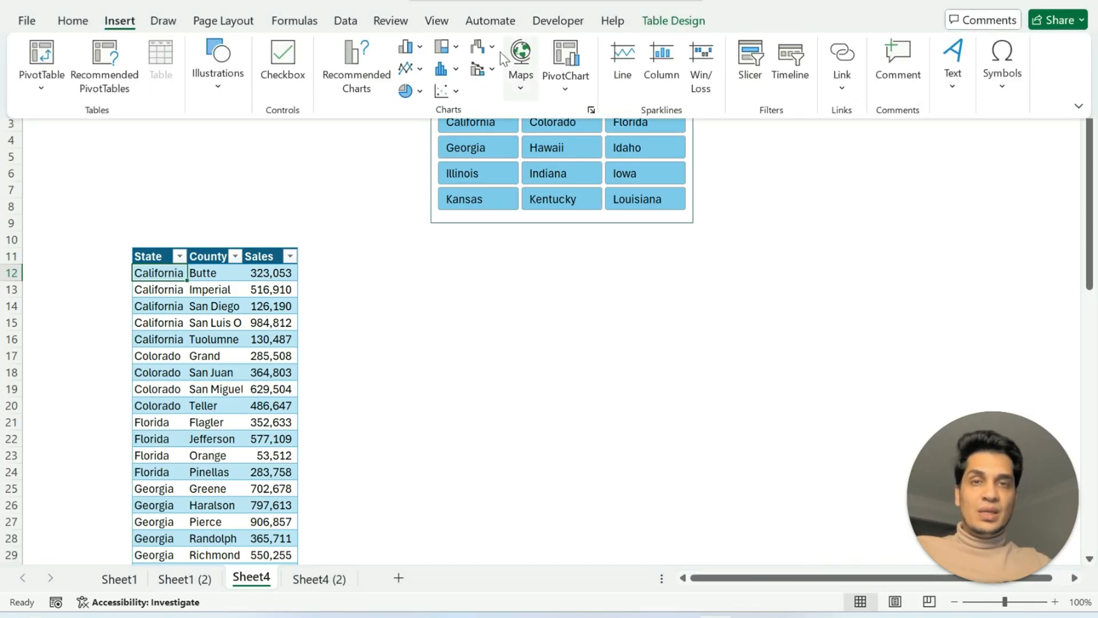
pyautogui.click(518, 93)
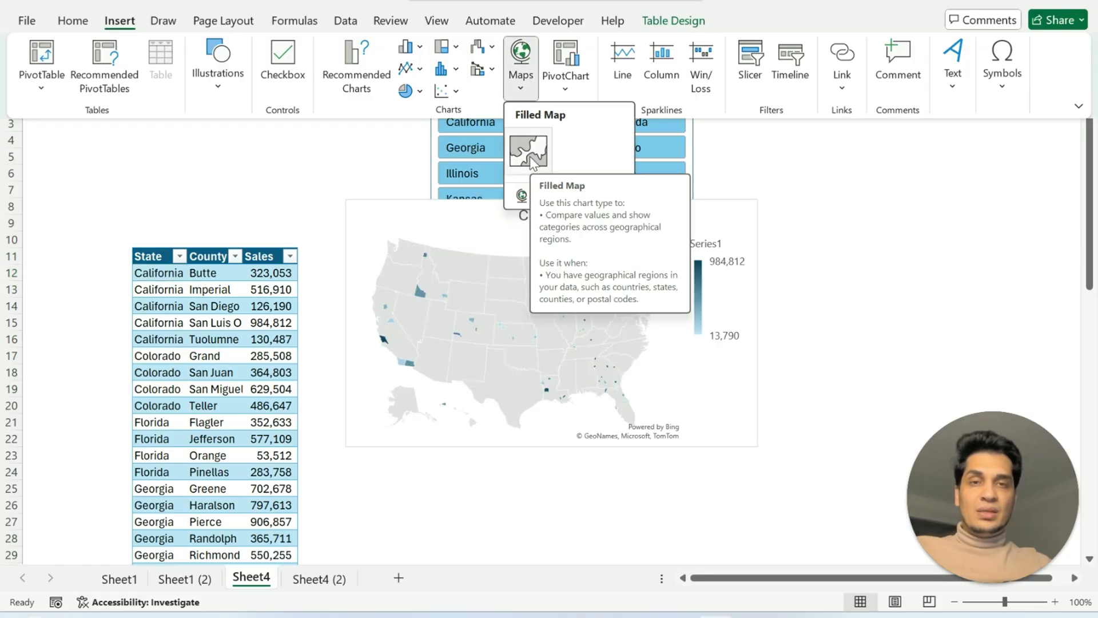
pyautogui.click(530, 158)
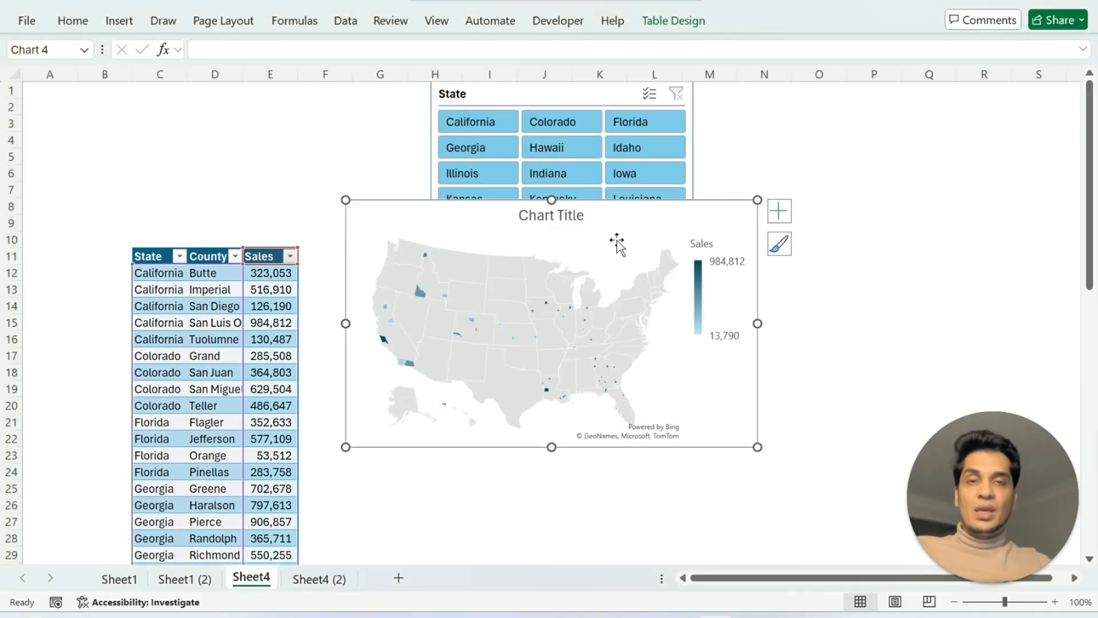
# Delete the chart title from the filled map chart.
pyautogui.click(563, 219)
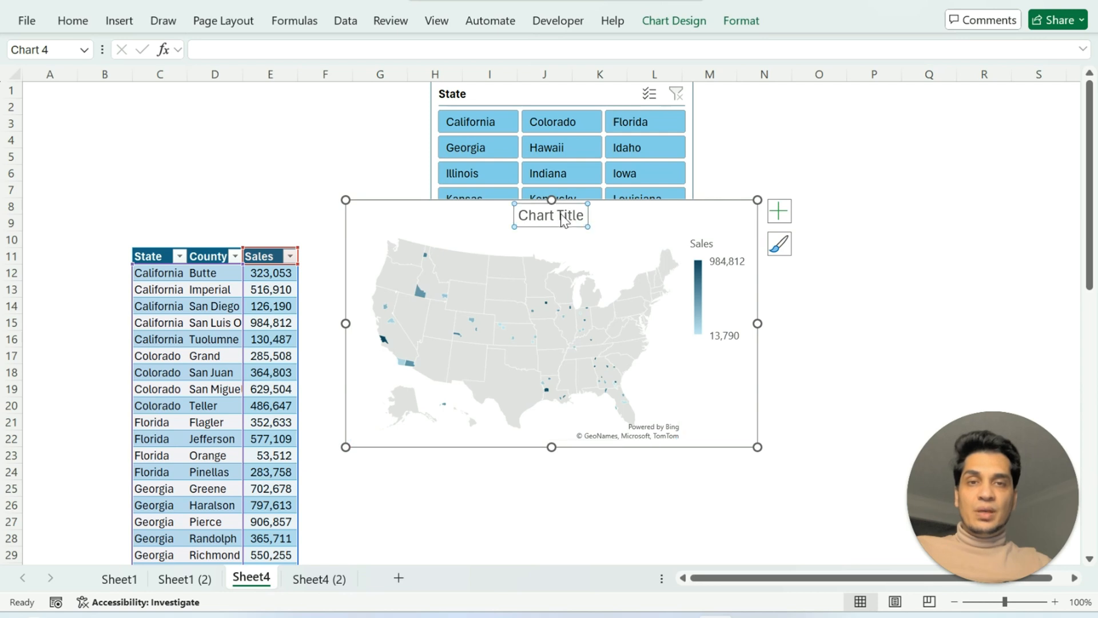
pyautogui.press('Delete')
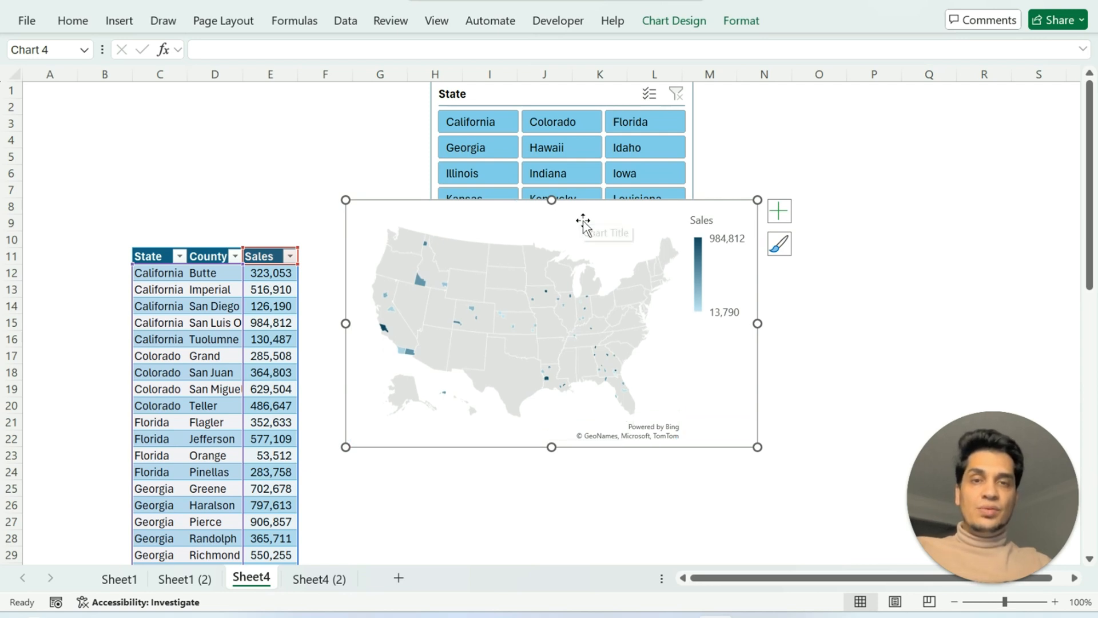
pyautogui.click(565, 230)
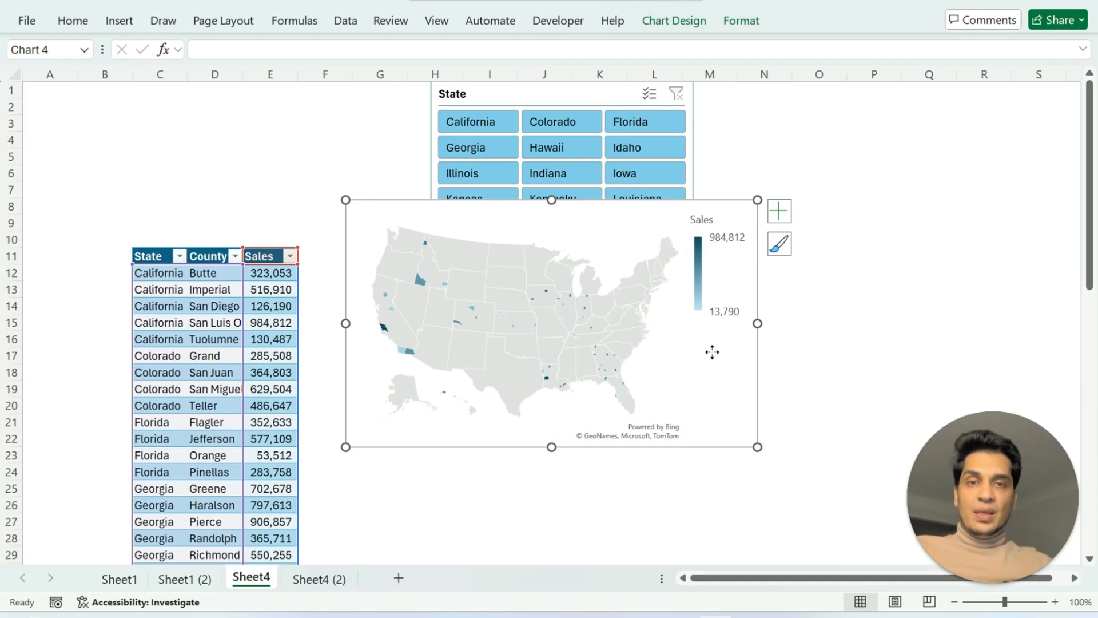
# Move the map chart above the table at row 1 and shrink it to span about columns B to G and rows 1 to 9.
pyautogui.moveTo(714, 355); pyautogui.dragTo(435, 237)
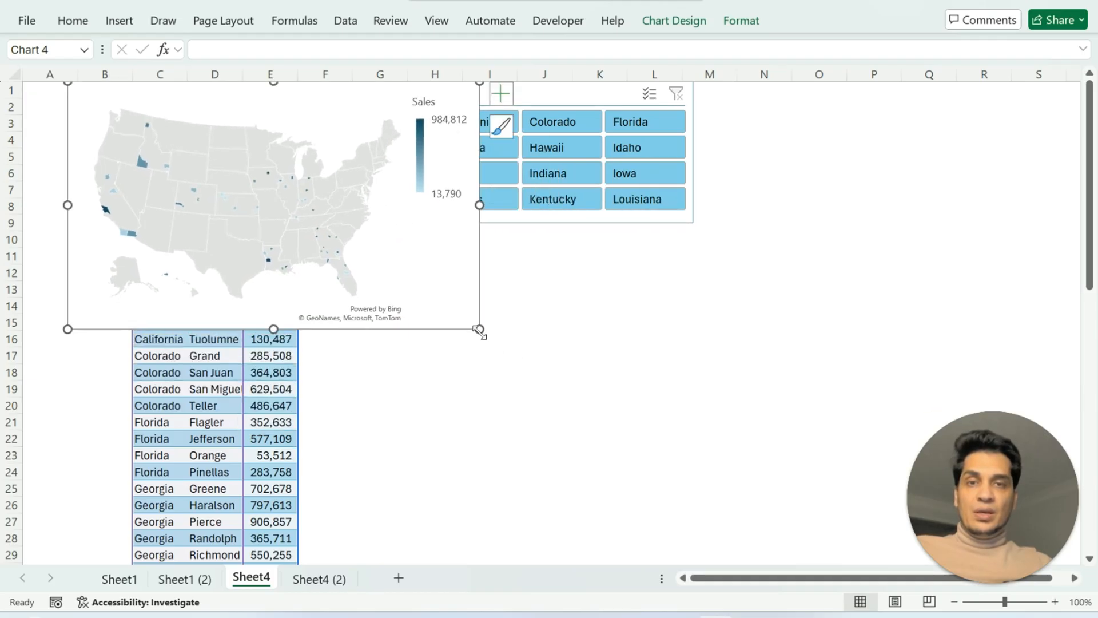
pyautogui.moveTo(479, 329); pyautogui.dragTo(414, 257)
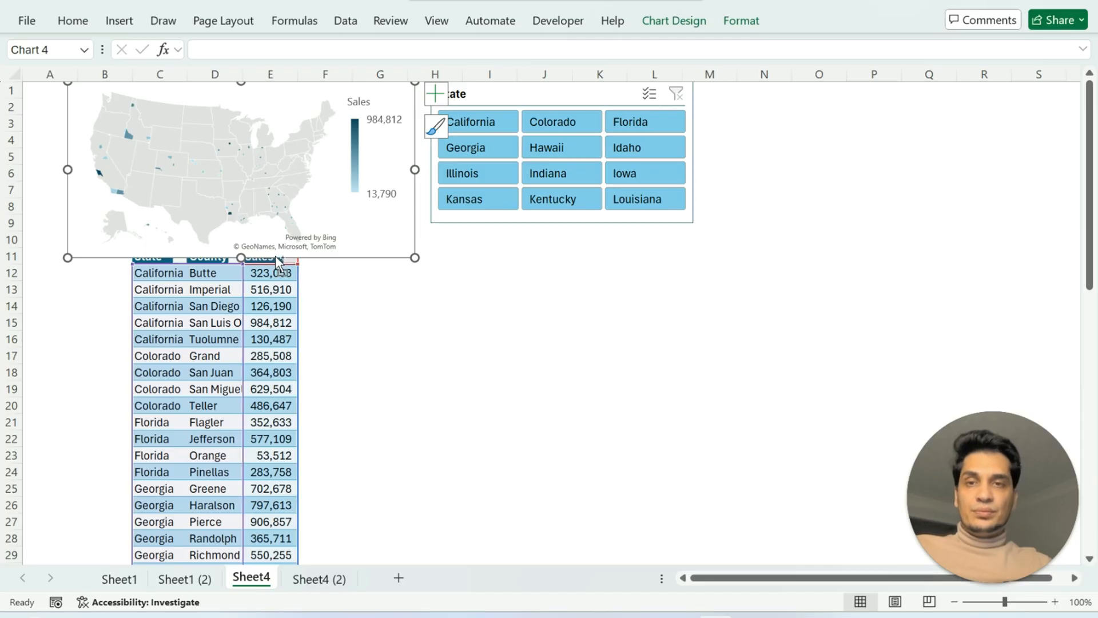
pyautogui.keyDown('ctrl'); pyautogui.scroll(4, 276, 255); pyautogui.keyUp('ctrl')
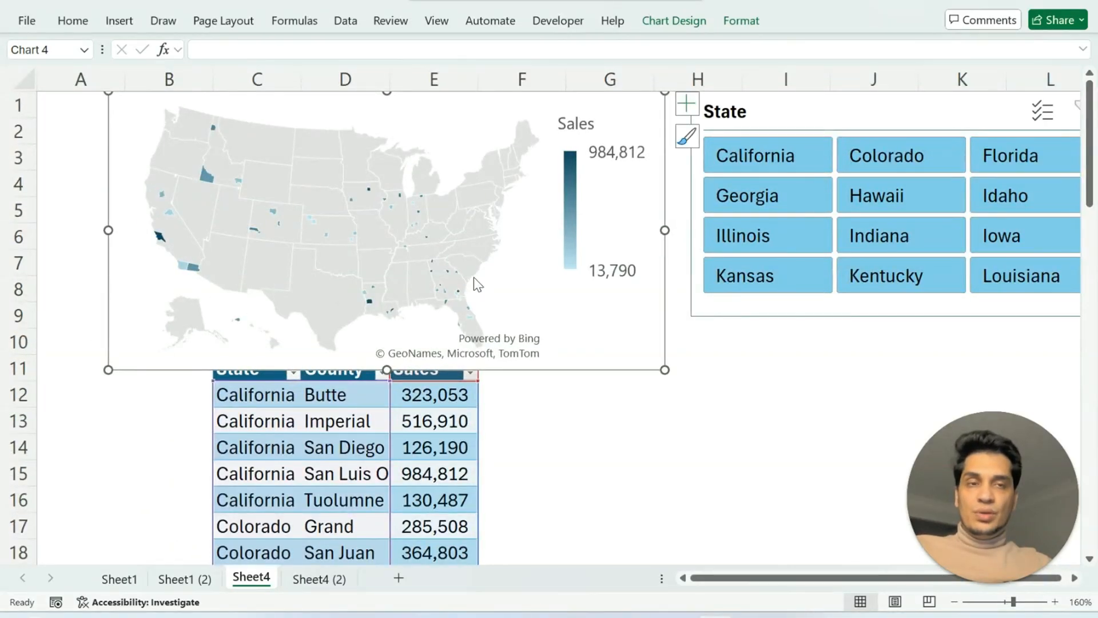
pyautogui.keyDown('ctrl'); pyautogui.scroll(-1, 474, 283); pyautogui.keyUp('ctrl')
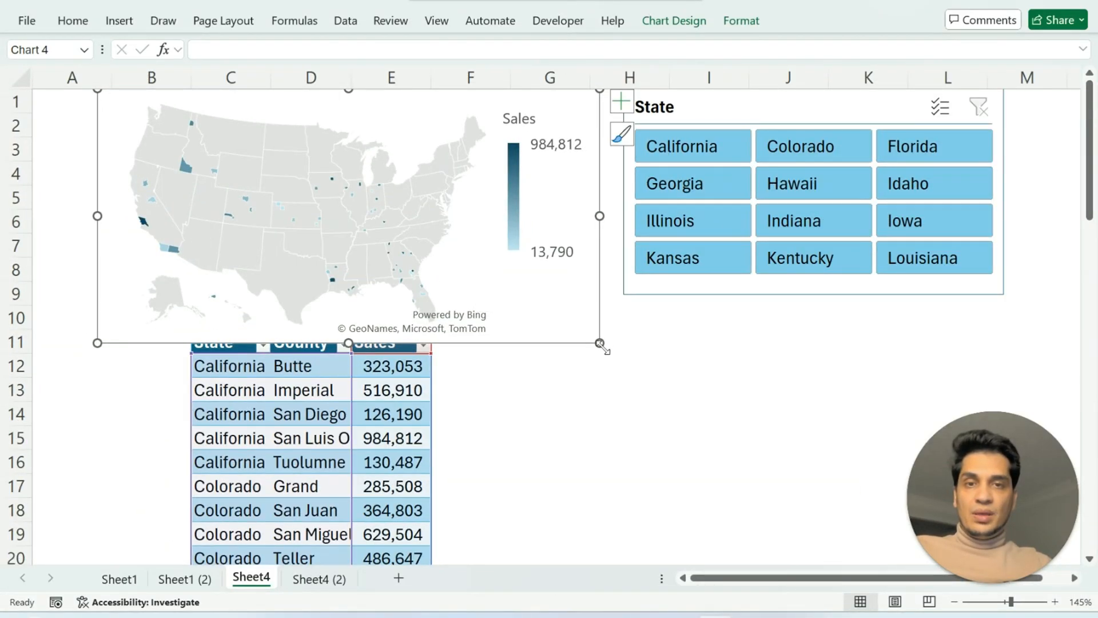
pyautogui.moveTo(599, 342); pyautogui.dragTo(653, 292)
# Narrow the State slicer and move it beside the map chart, spanning about columns G to K and rows 1 to 9.
pyautogui.click(625, 293)
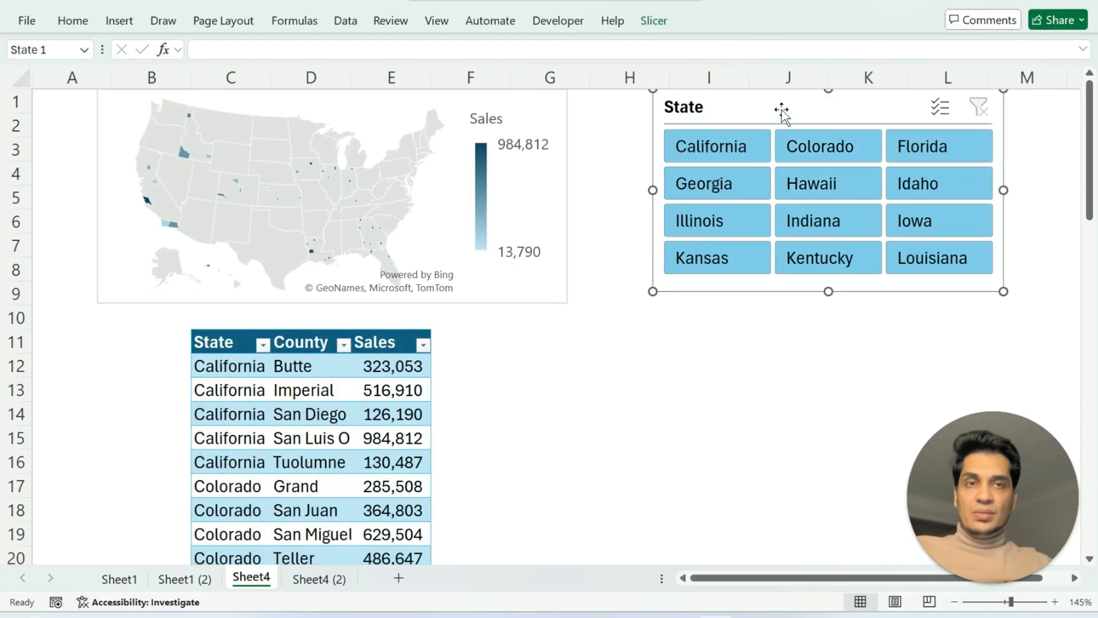
pyautogui.moveTo(782, 110); pyautogui.dragTo(708, 118)
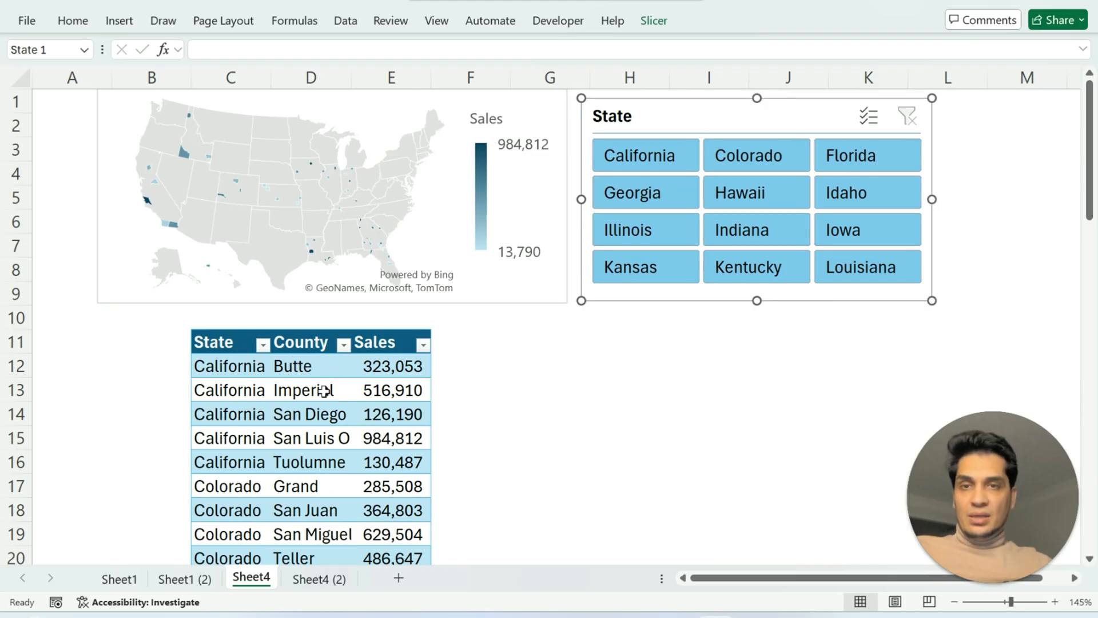
# Delete the empty column A and widen the map chart to the far edge of column F.
pyautogui.click(69, 76)
pyautogui.rightClick(68, 76)
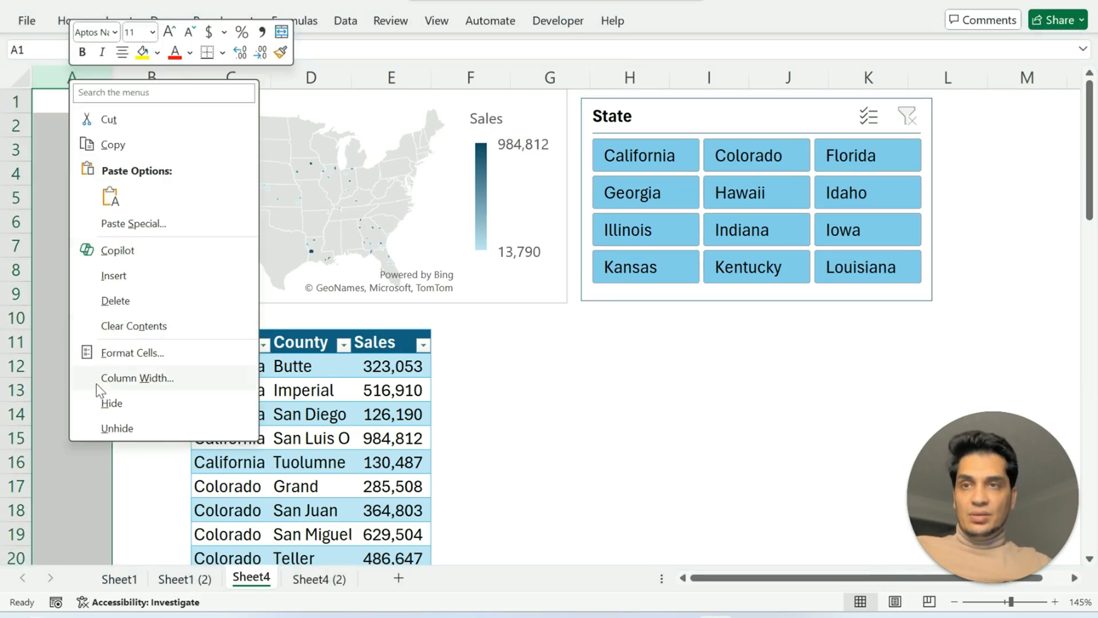
pyautogui.click(120, 306)
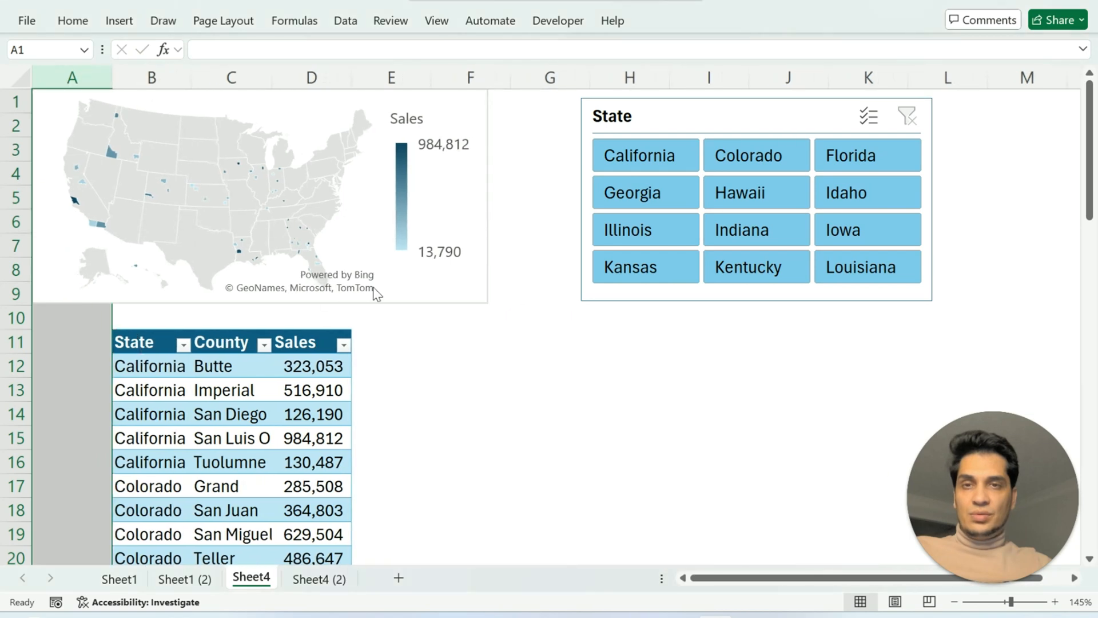
pyautogui.click(250, 109)
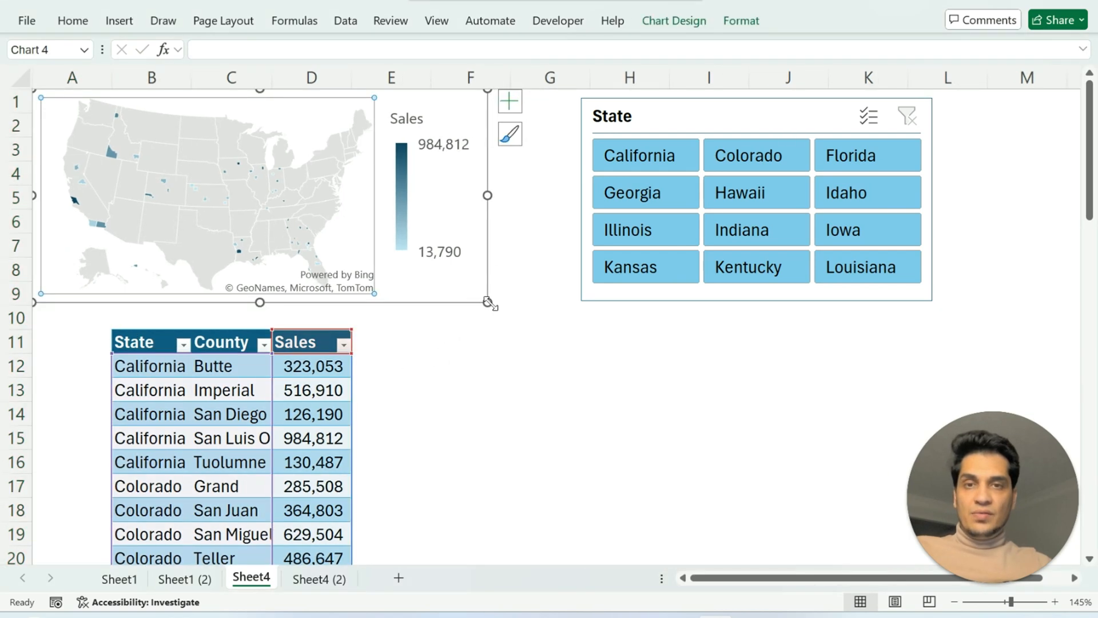
pyautogui.moveTo(487, 302); pyautogui.dragTo(513, 303)
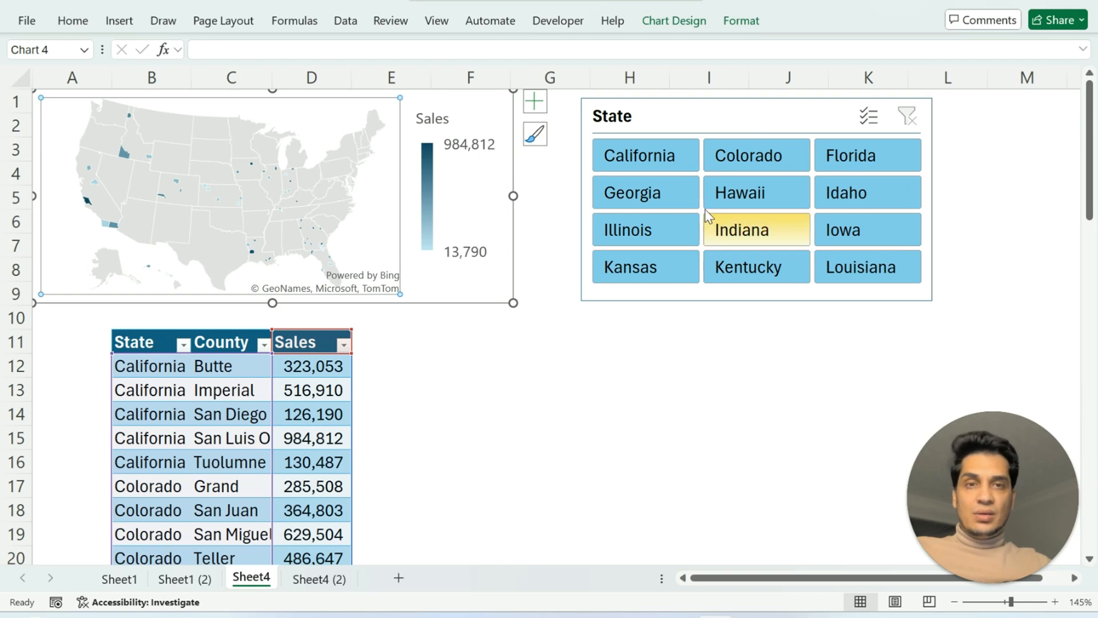
# Filter the table and map with the State slicer to Georgia, Colorado, Iowa and Georgia again, one after another.
pyautogui.click(618, 200)
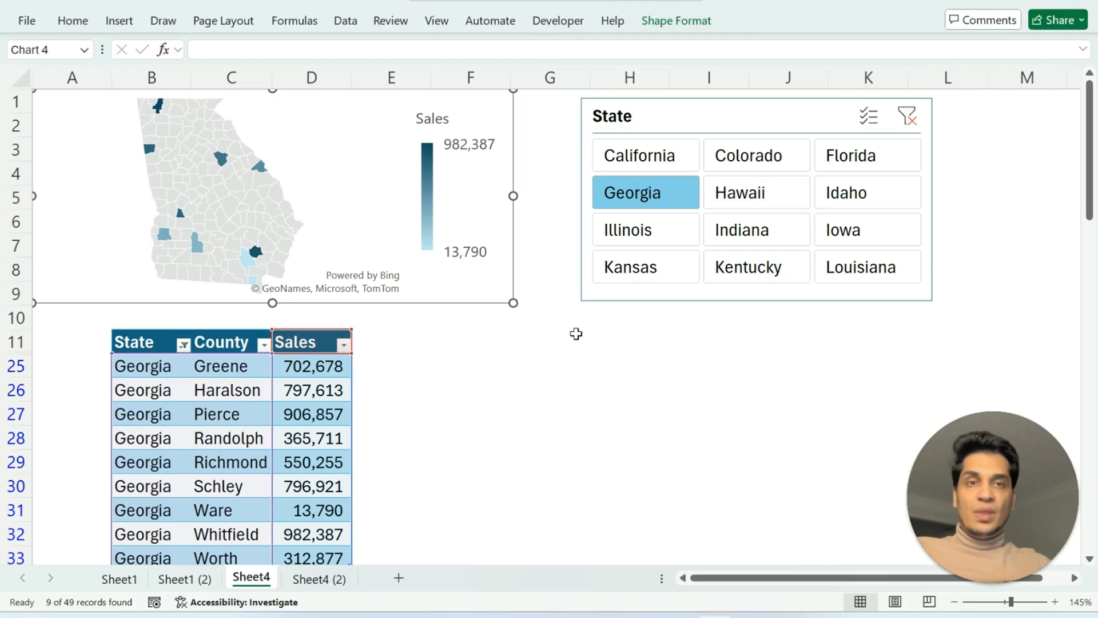
pyautogui.click(768, 157)
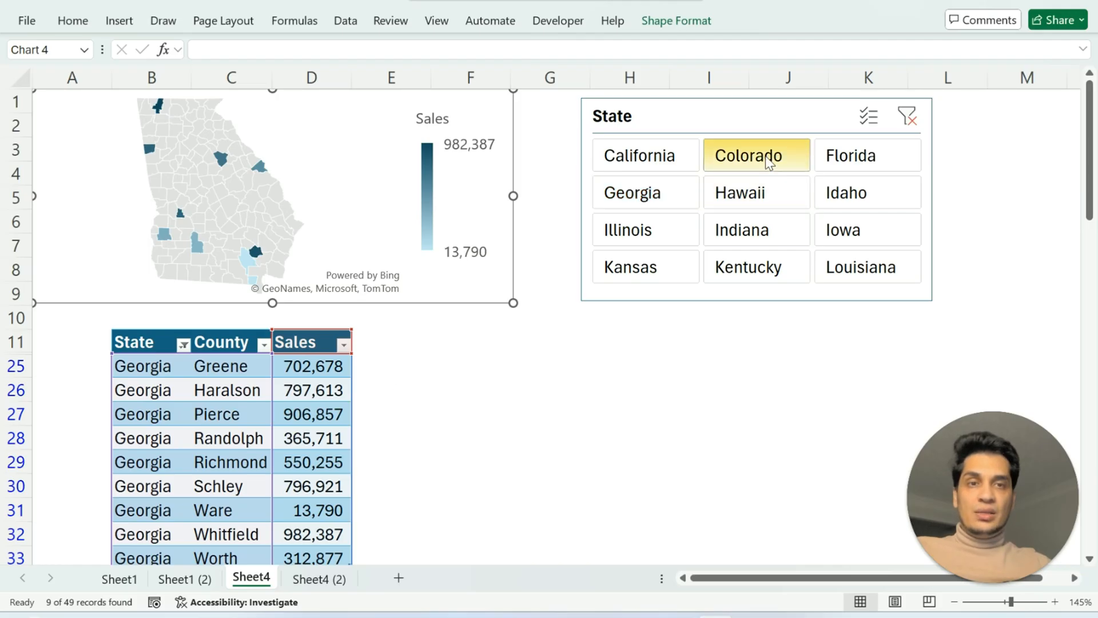
pyautogui.click(851, 235)
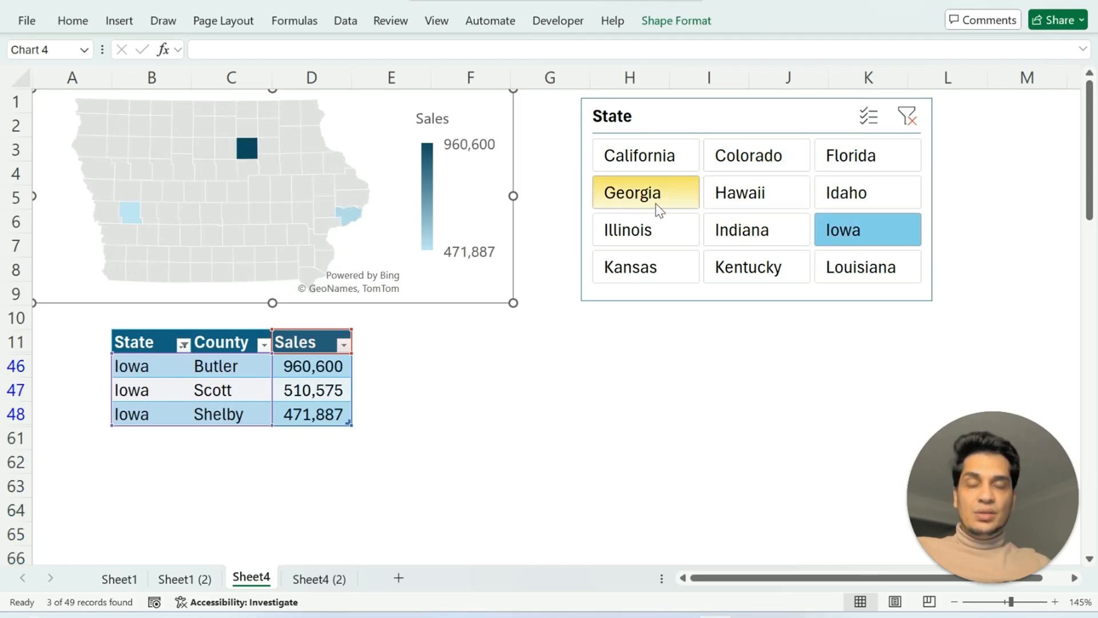
pyautogui.click(635, 197)
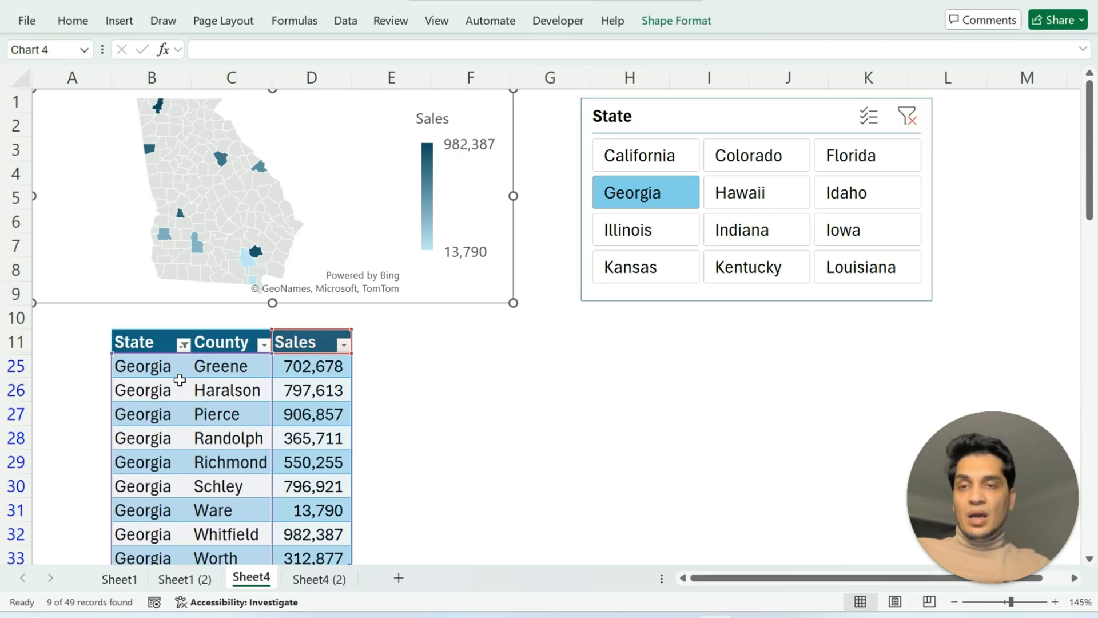
# Filter the table's County column to show only Randolph.
pyautogui.click(263, 344)
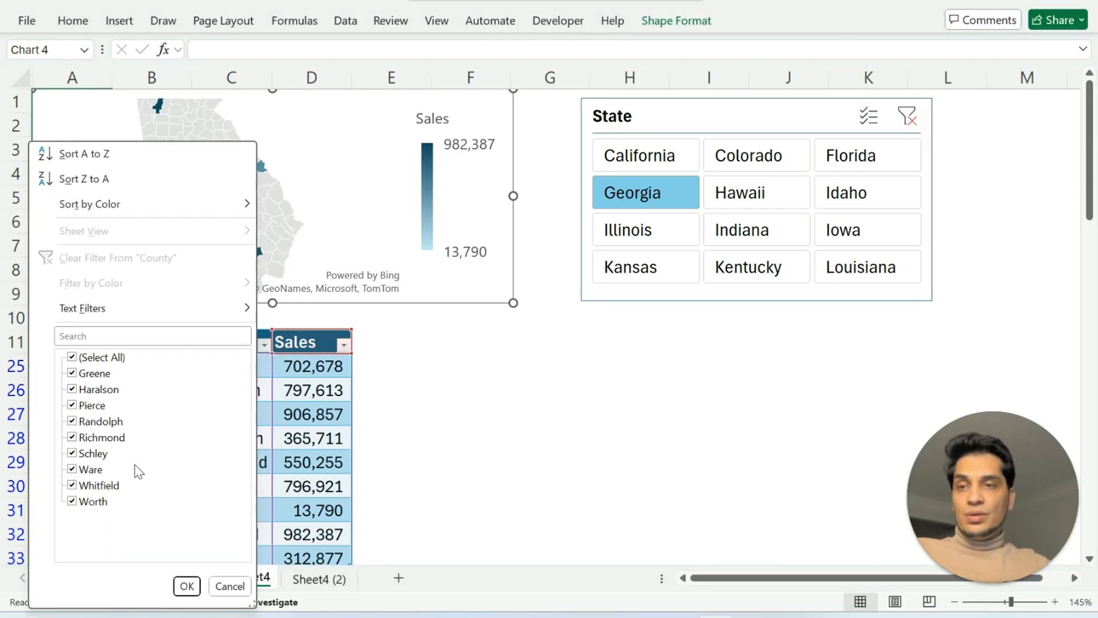
pyautogui.click(74, 358)
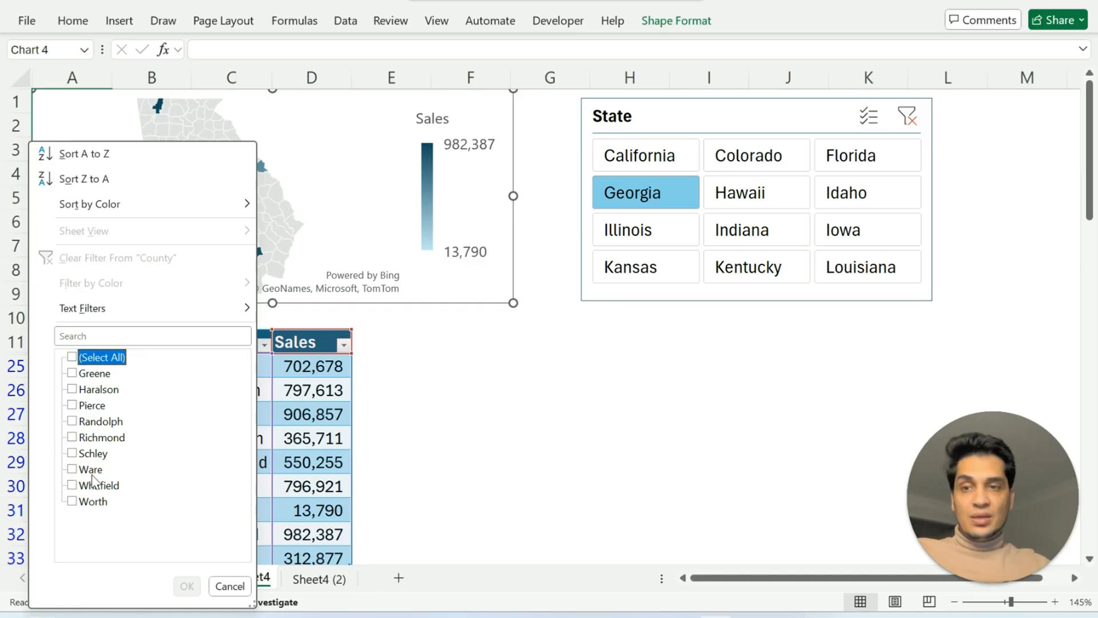
pyautogui.click(73, 421)
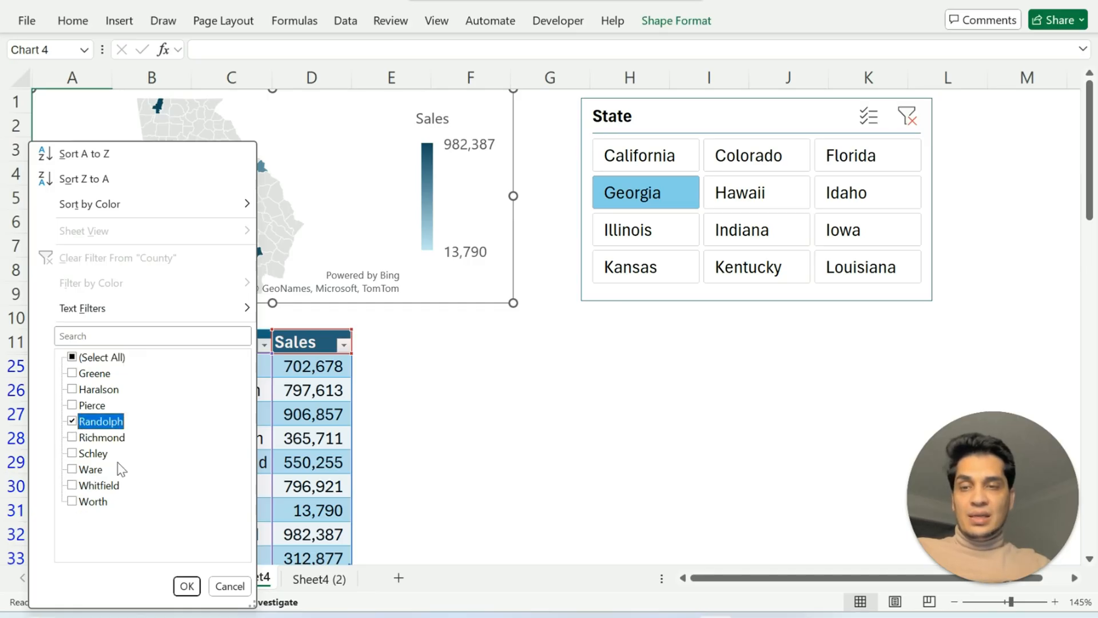
pyautogui.click(187, 586)
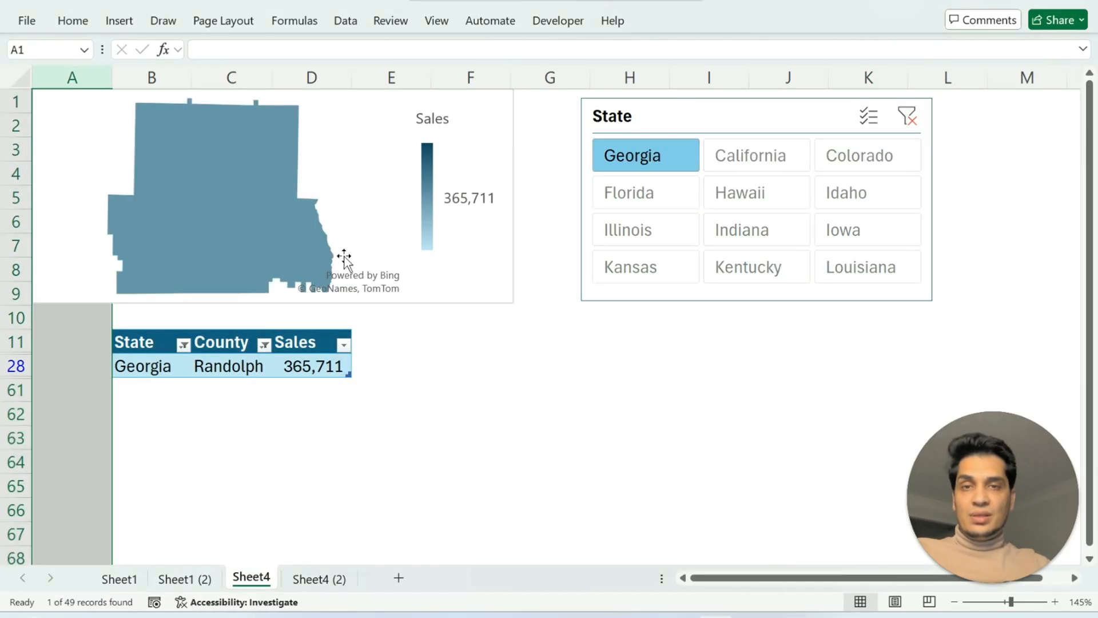
pyautogui.moveTo(310, 238)
pyautogui.click(466, 439)
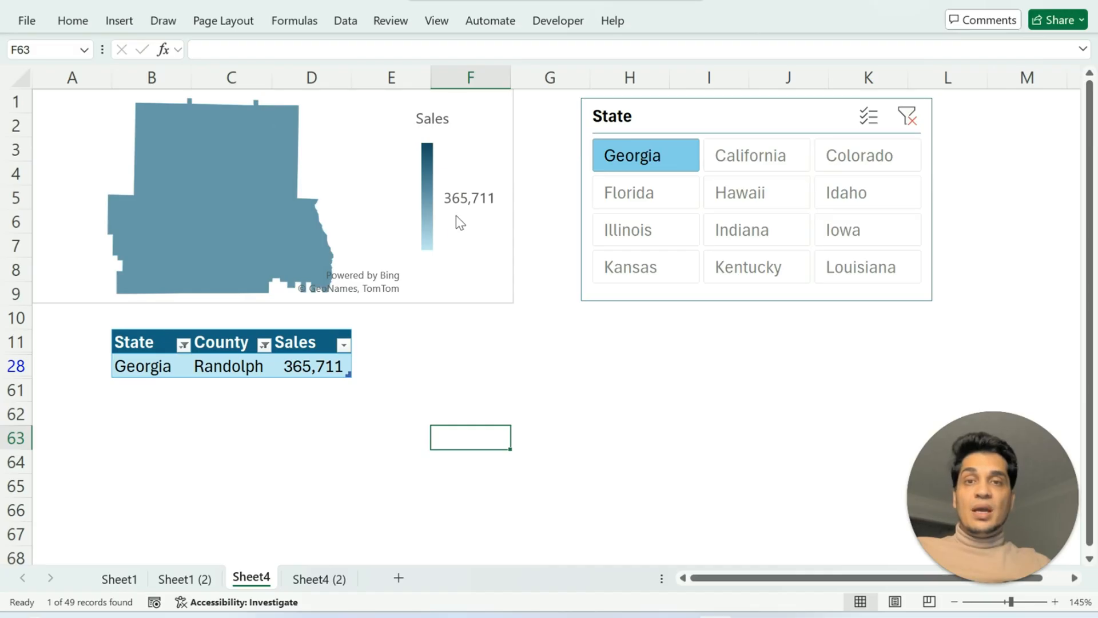
# Clear the filter from the table's County column.
pyautogui.click(265, 345)
pyautogui.click(150, 259)
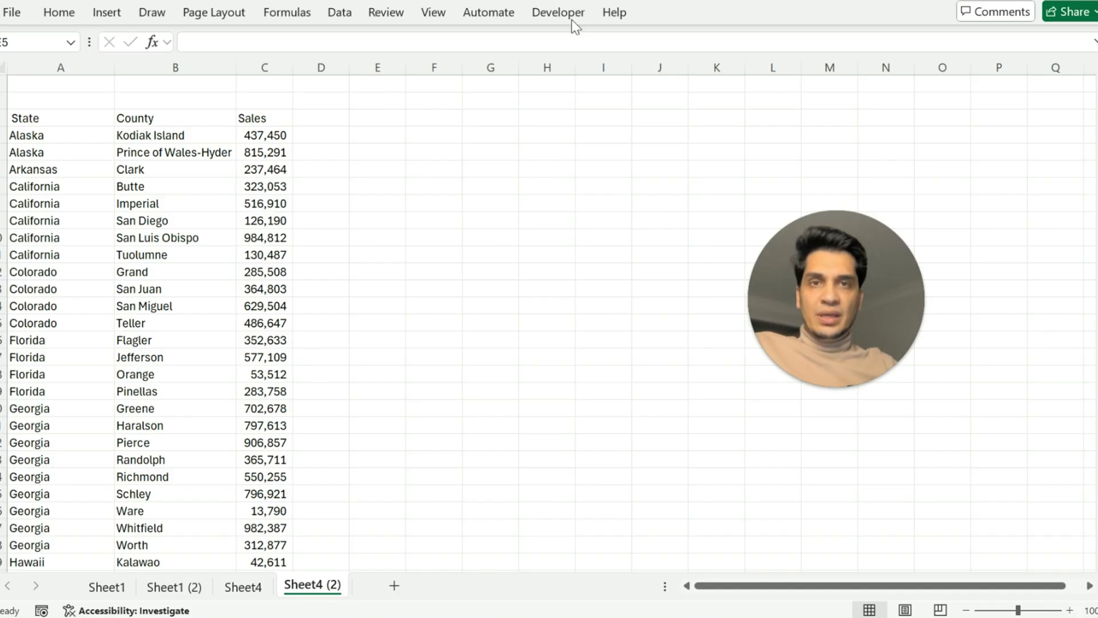
# Check in the ribbon customization options whether Developer is enabled, and close the options without changing anything.
pyautogui.click(565, 9)
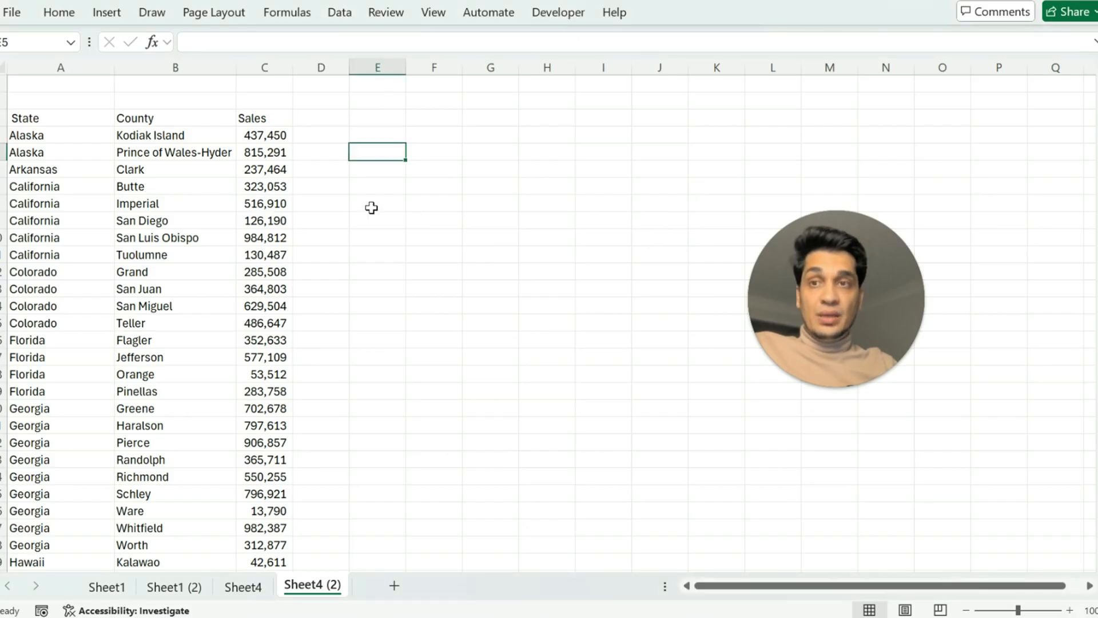
pyautogui.click(11, 12)
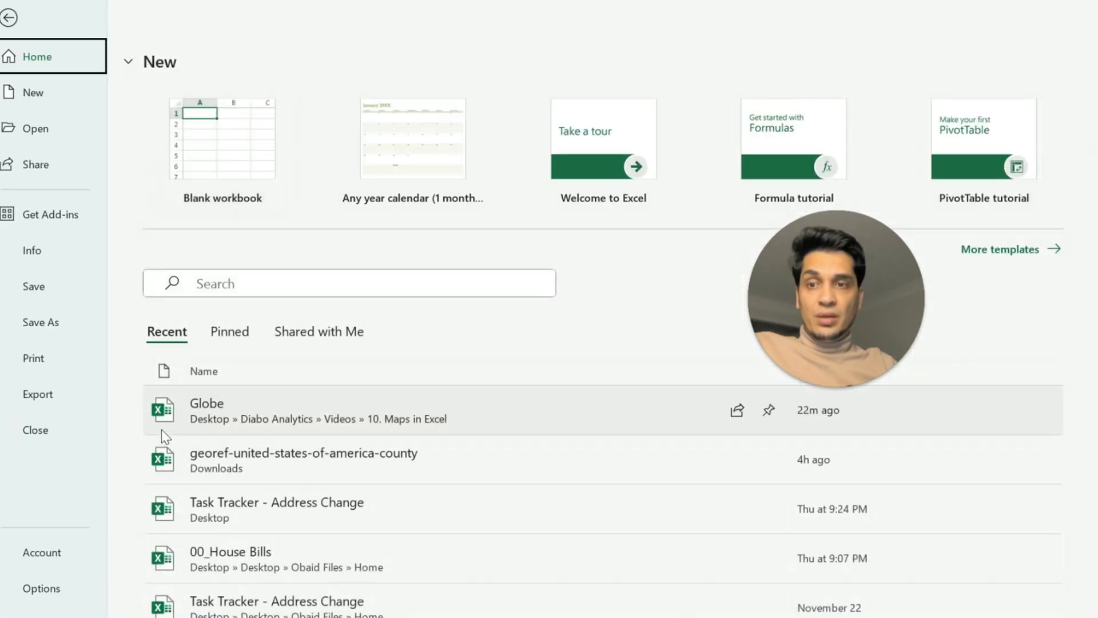
pyautogui.click(41, 590)
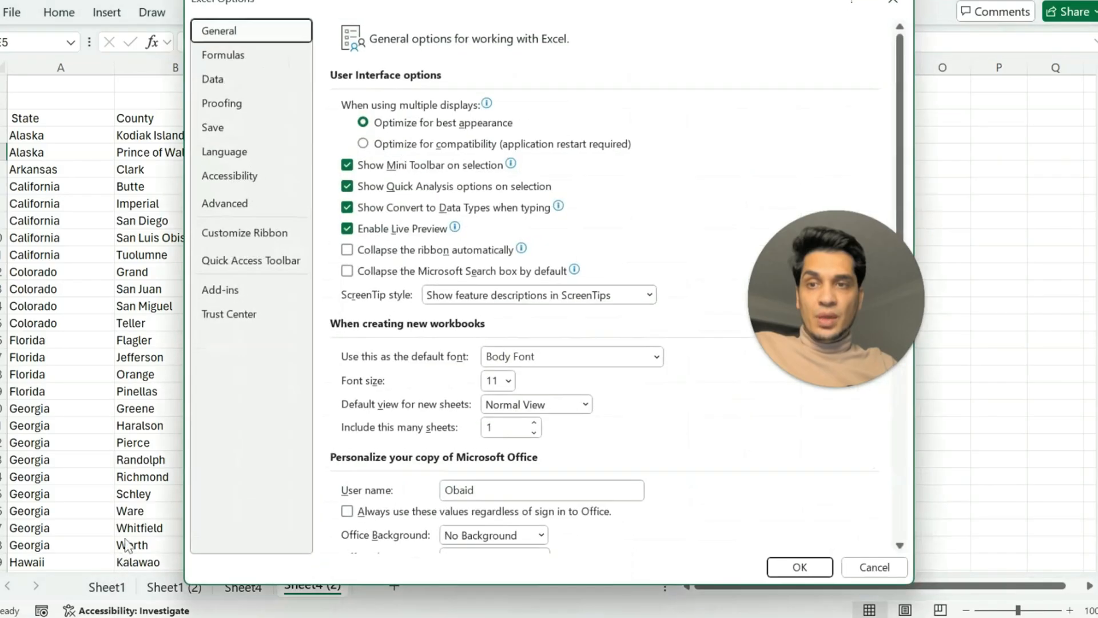
pyautogui.click(248, 233)
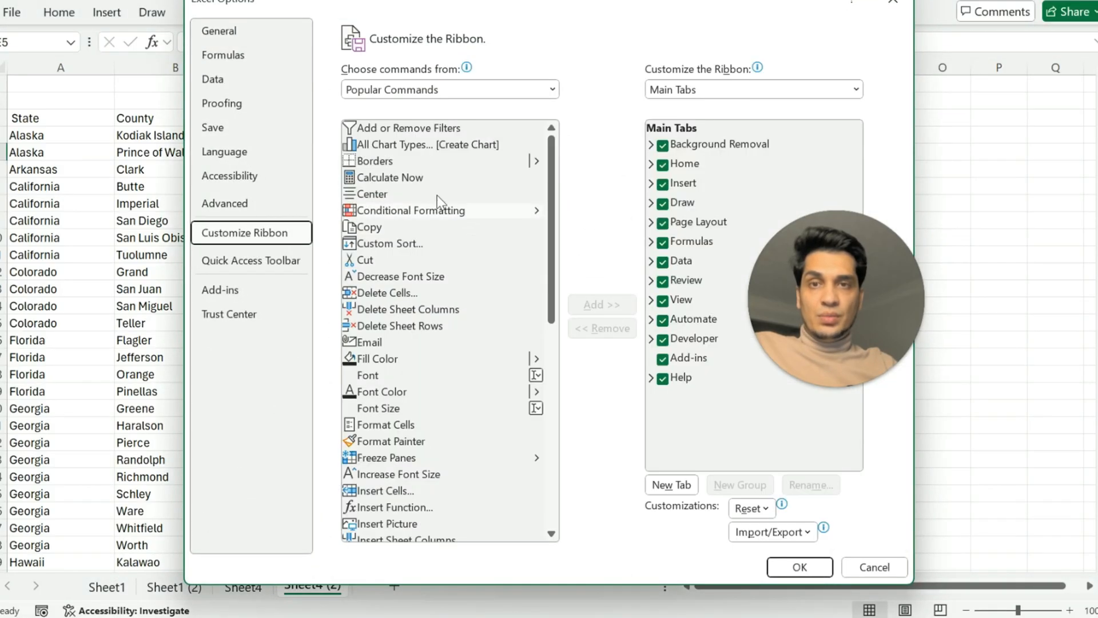
pyautogui.click(444, 92)
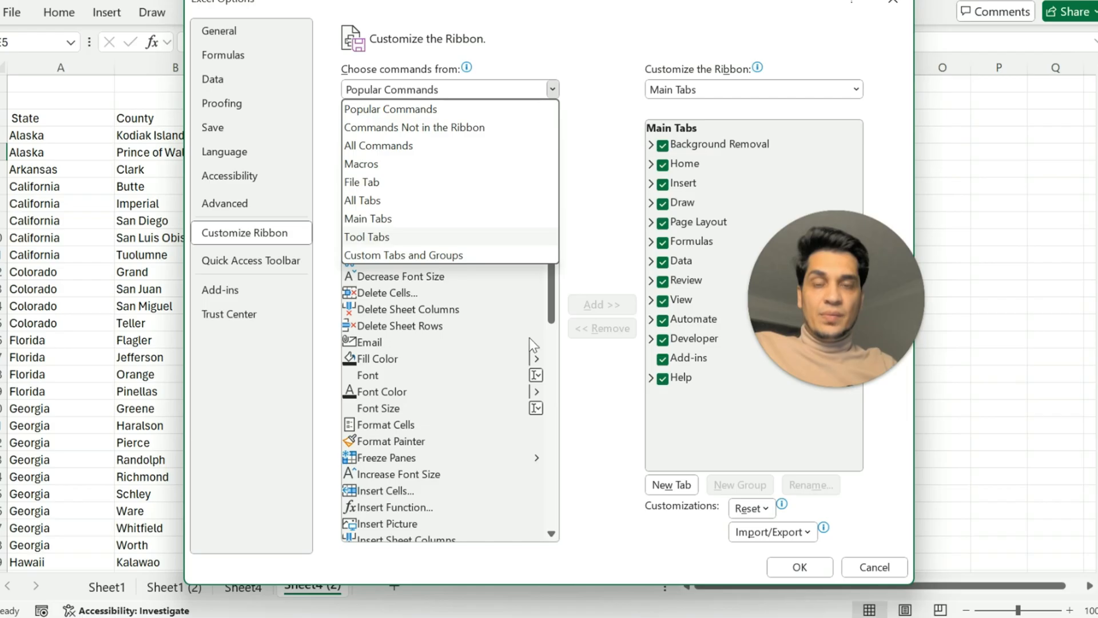
pyautogui.click(598, 371)
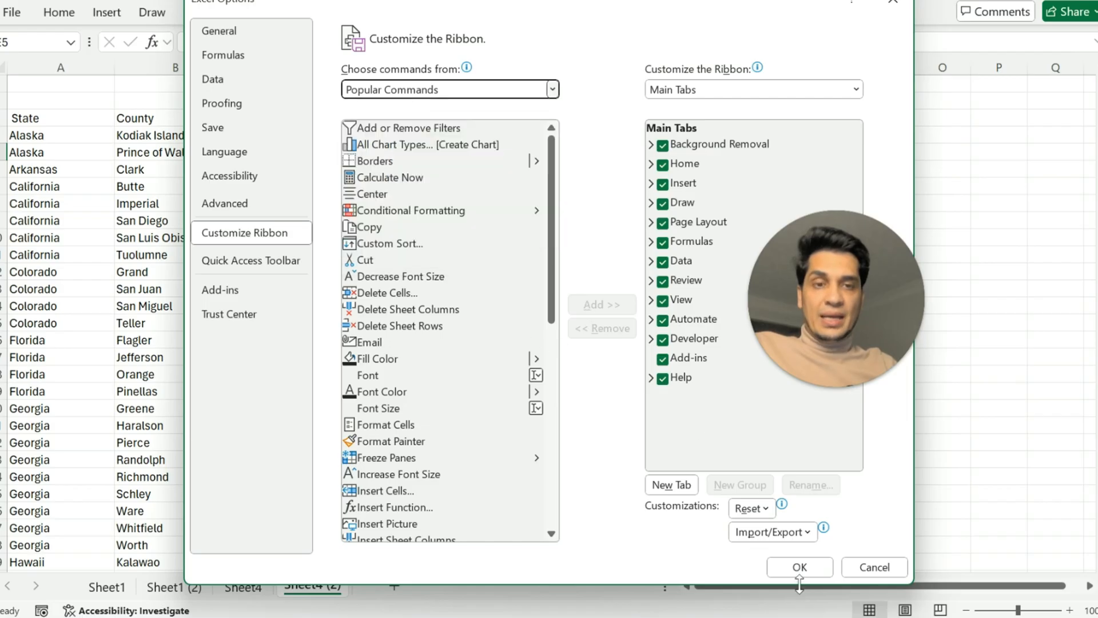
pyautogui.click(875, 569)
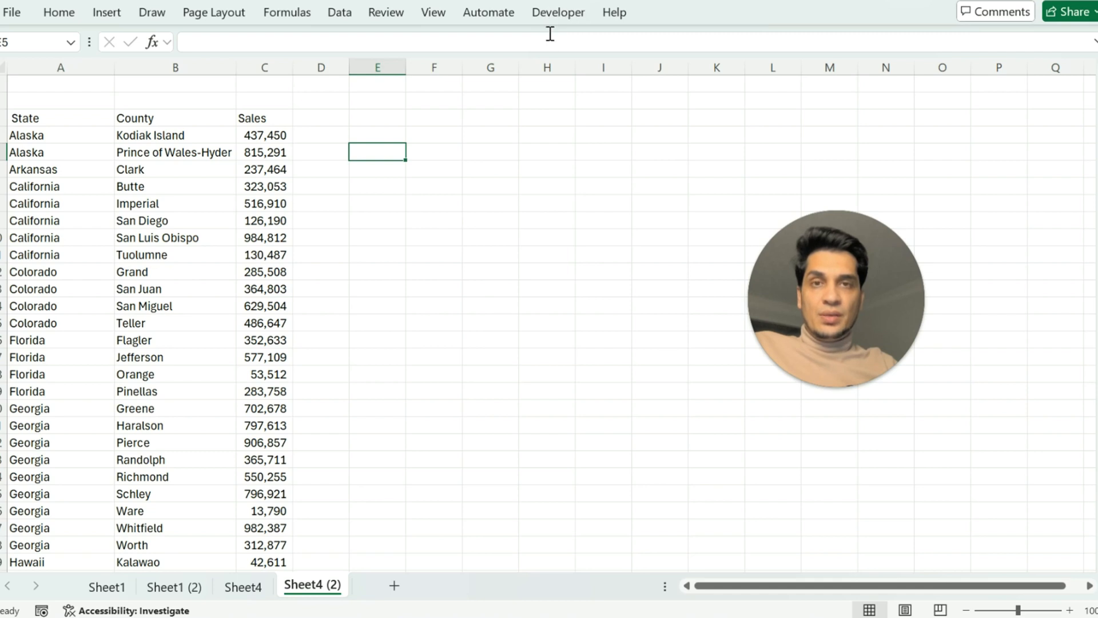
# Enter the label Search in cell E2 of Sheet4 (2).
pyautogui.click(388, 103)
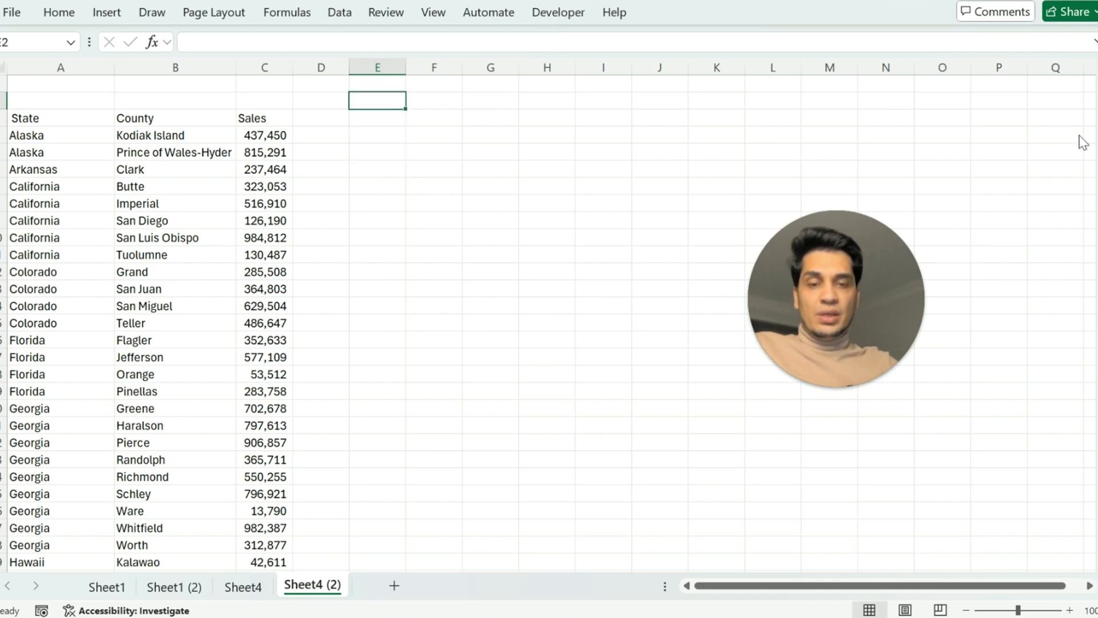
pyautogui.write('Search')
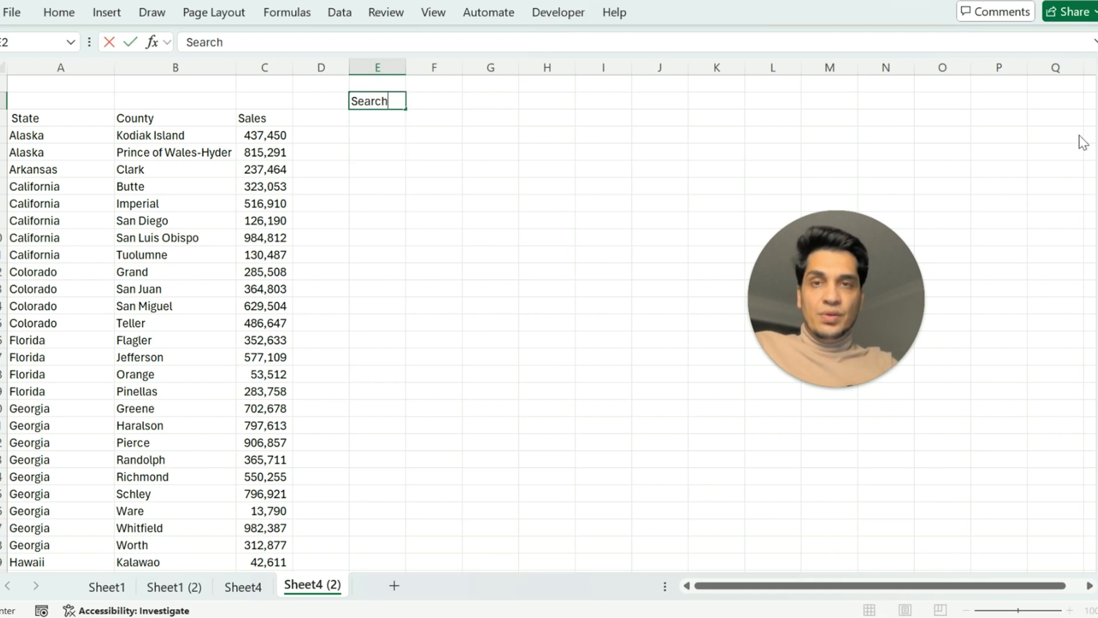
pyautogui.press('Tab')
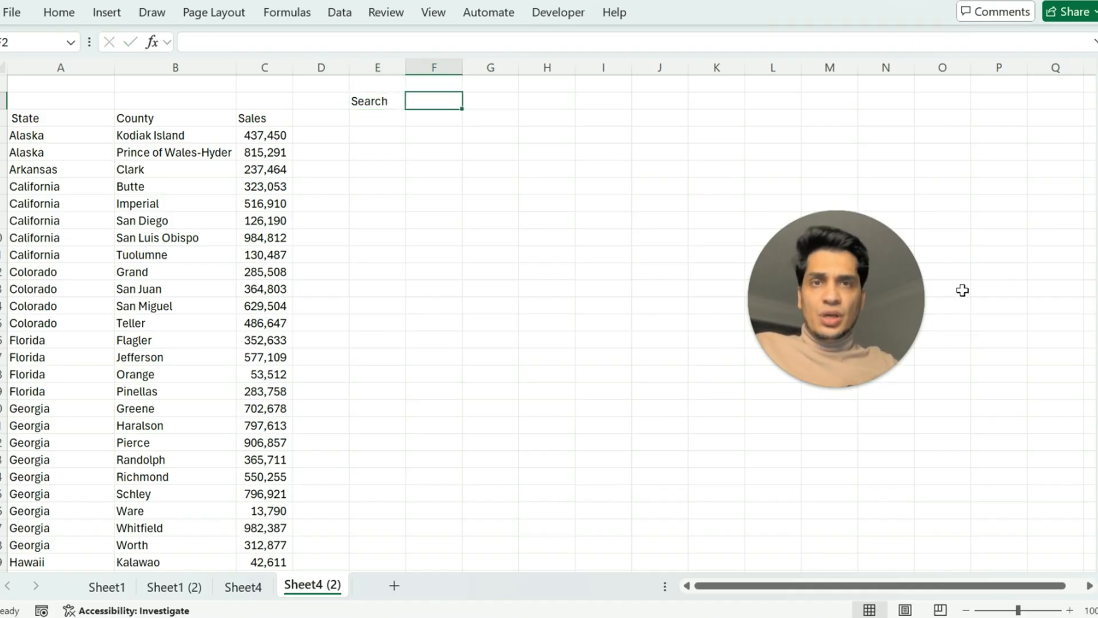
# Insert an ActiveX text box covering cells F2 to H2, beside the Search label.
pyautogui.click(563, 14)
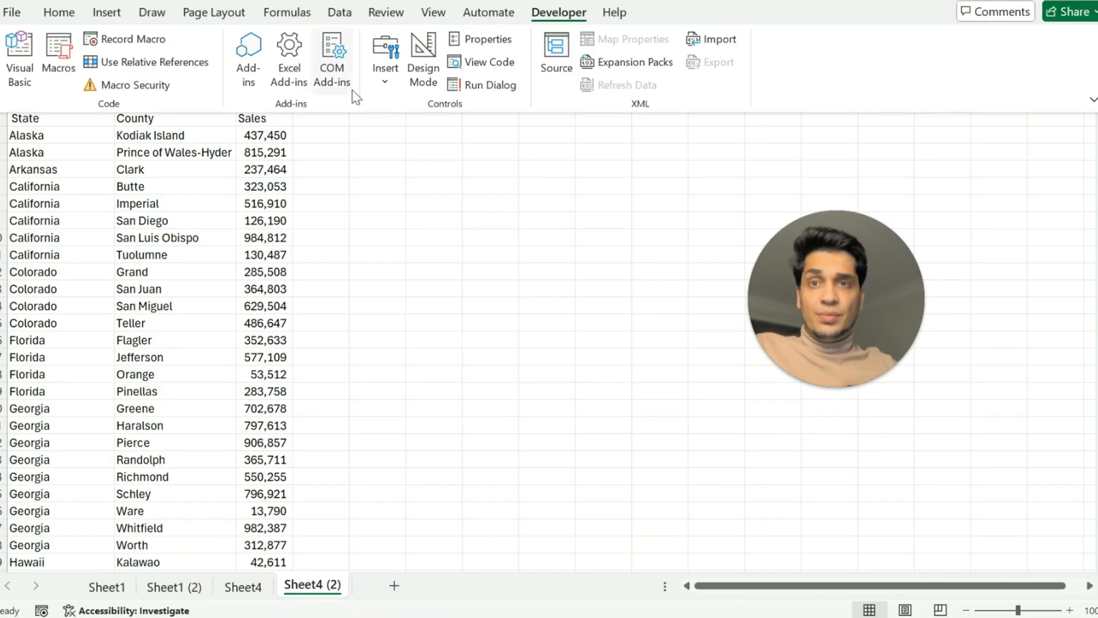
pyautogui.click(389, 84)
pyautogui.click(449, 217)
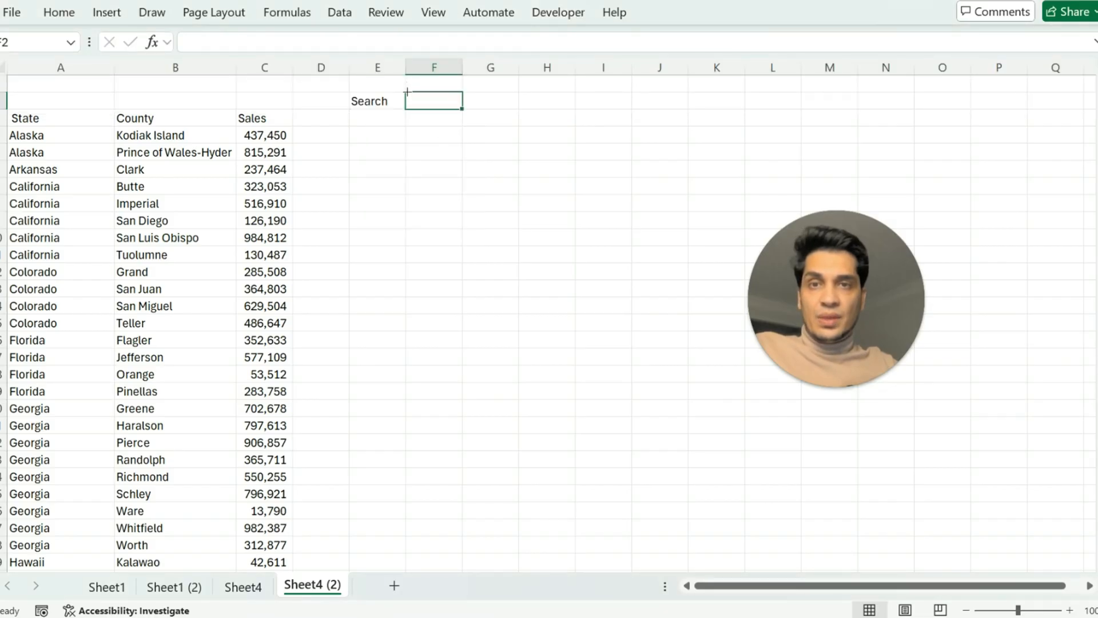
pyautogui.moveTo(407, 91); pyautogui.dragTo(576, 109)
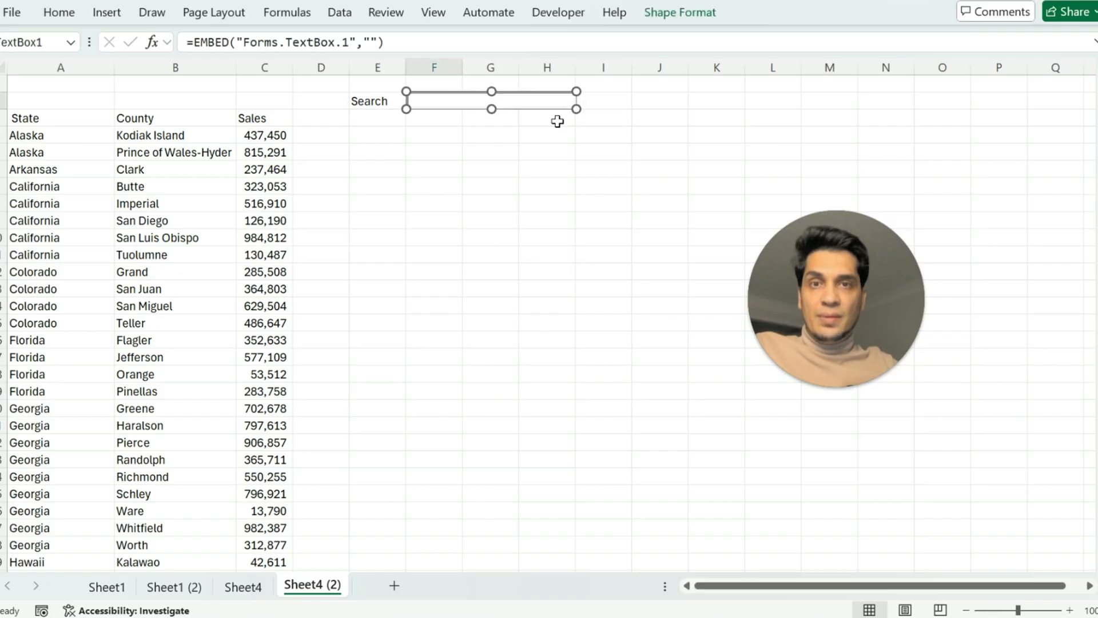
# Set the text box's LinkedCell property to F2 and close its properties.
pyautogui.rightClick(426, 101)
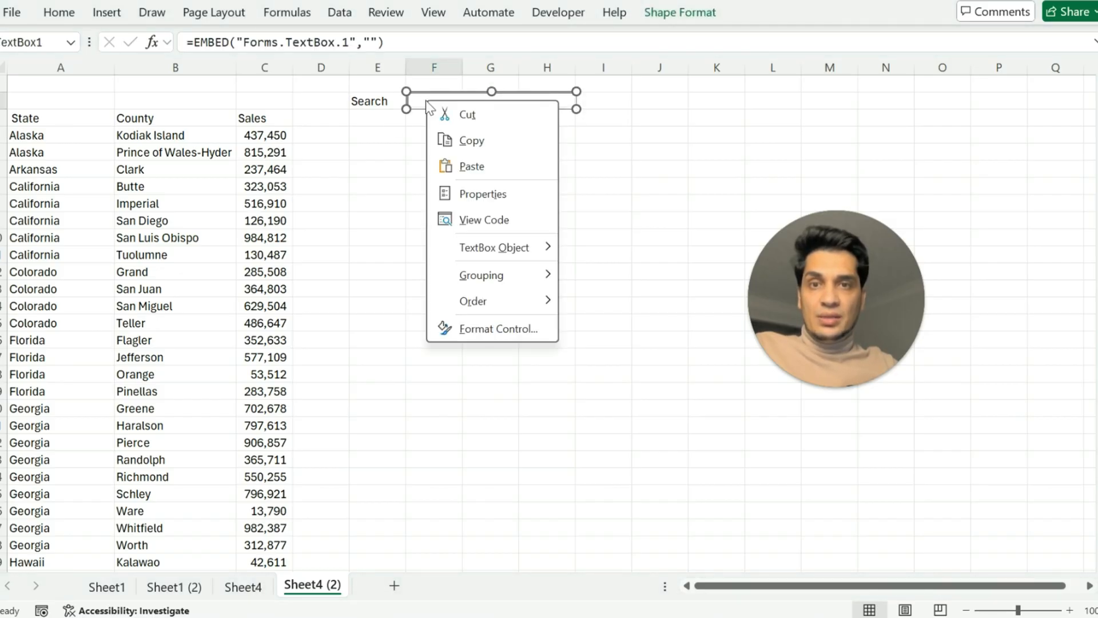
pyautogui.click(496, 201)
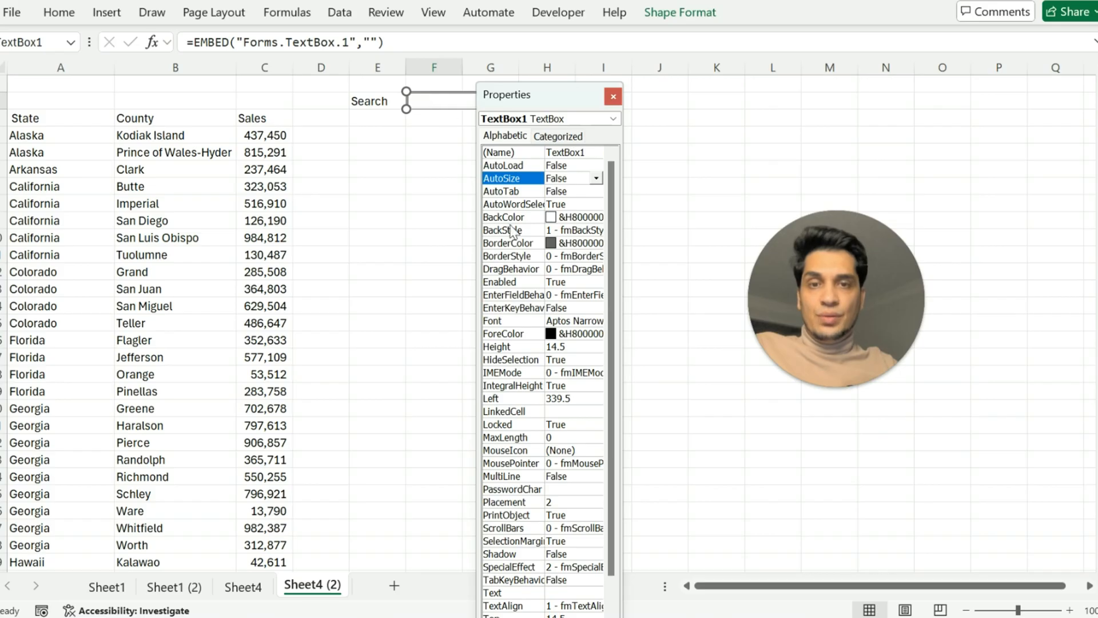
pyautogui.click(560, 411)
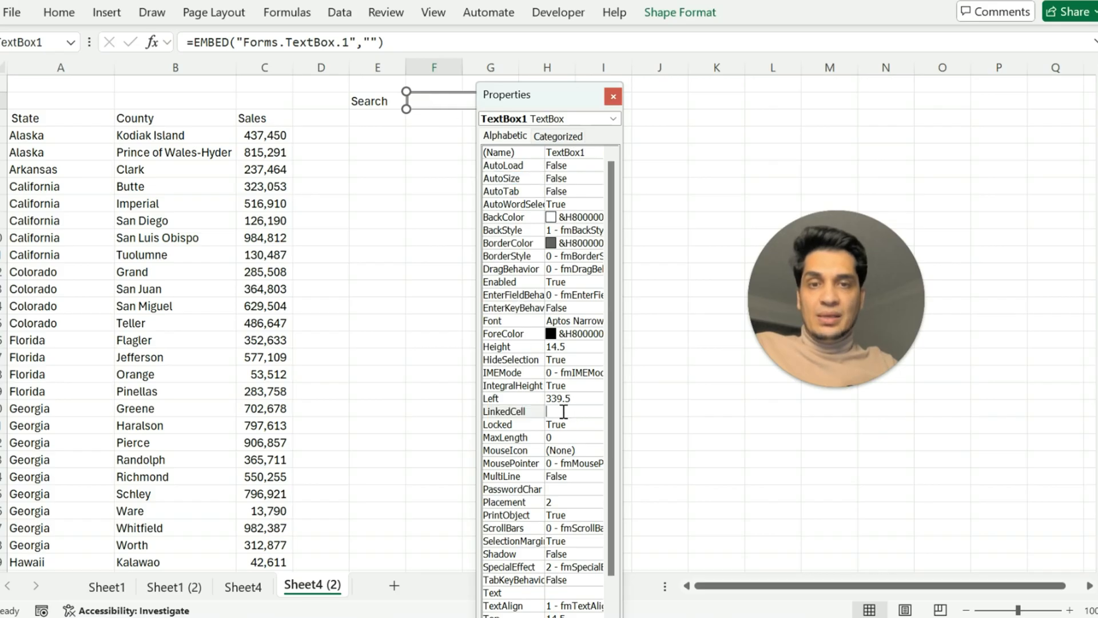
pyautogui.write('F2')
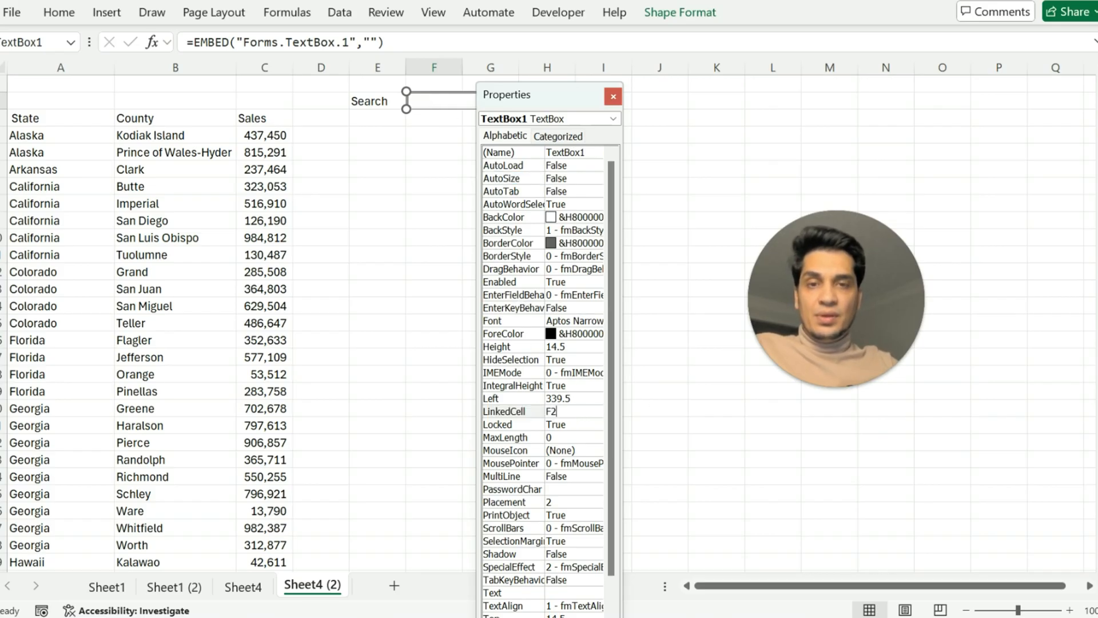
pyautogui.click(613, 96)
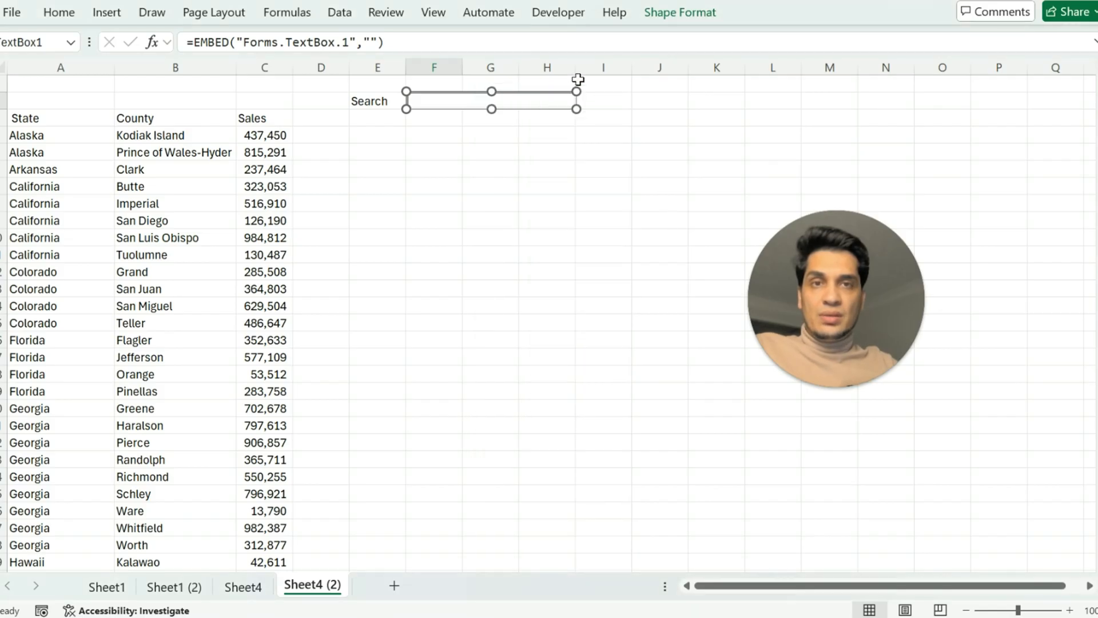
# Turn off Design Mode so the search text box can be used.
pyautogui.click(559, 12)
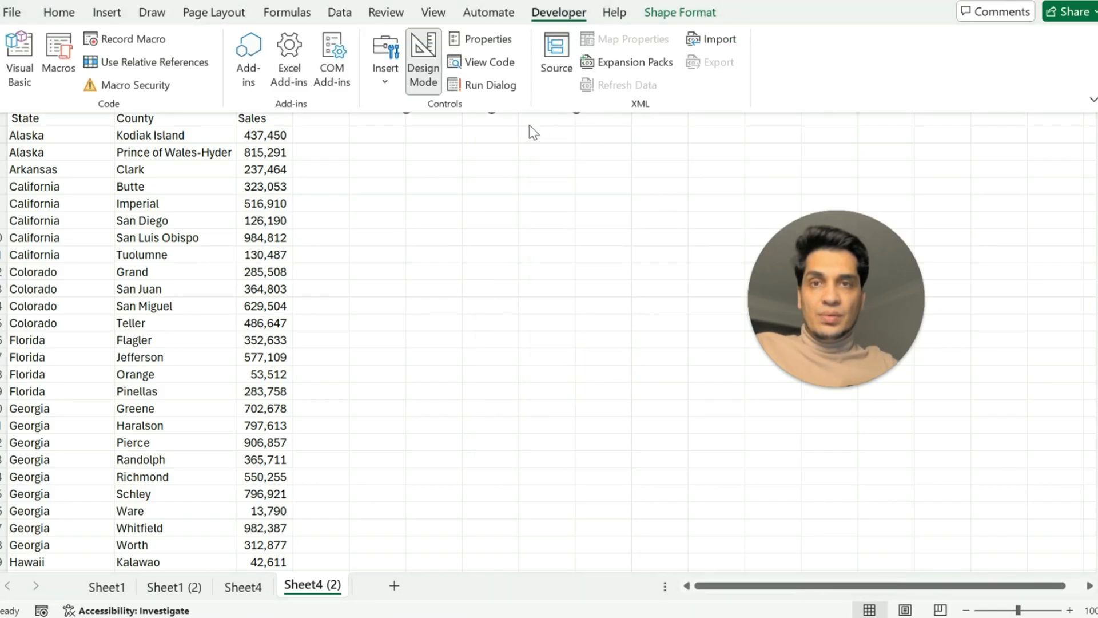
pyautogui.click(421, 48)
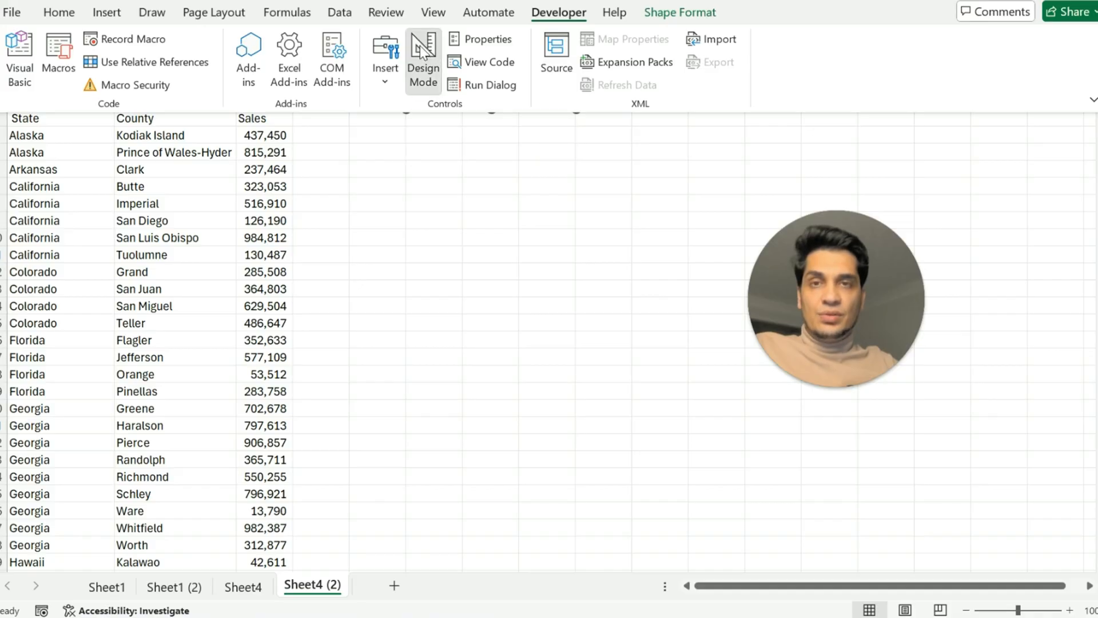
pyautogui.click(515, 145)
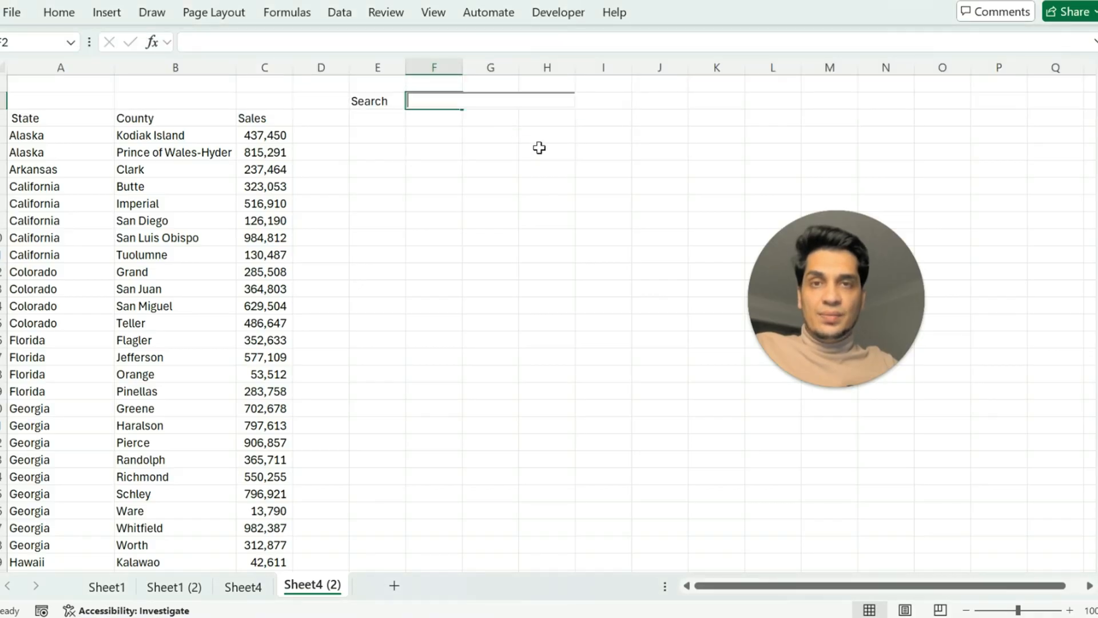
# Start a FILTER formula in cell F4 with A4:C55 as the array.
pyautogui.click(418, 130)
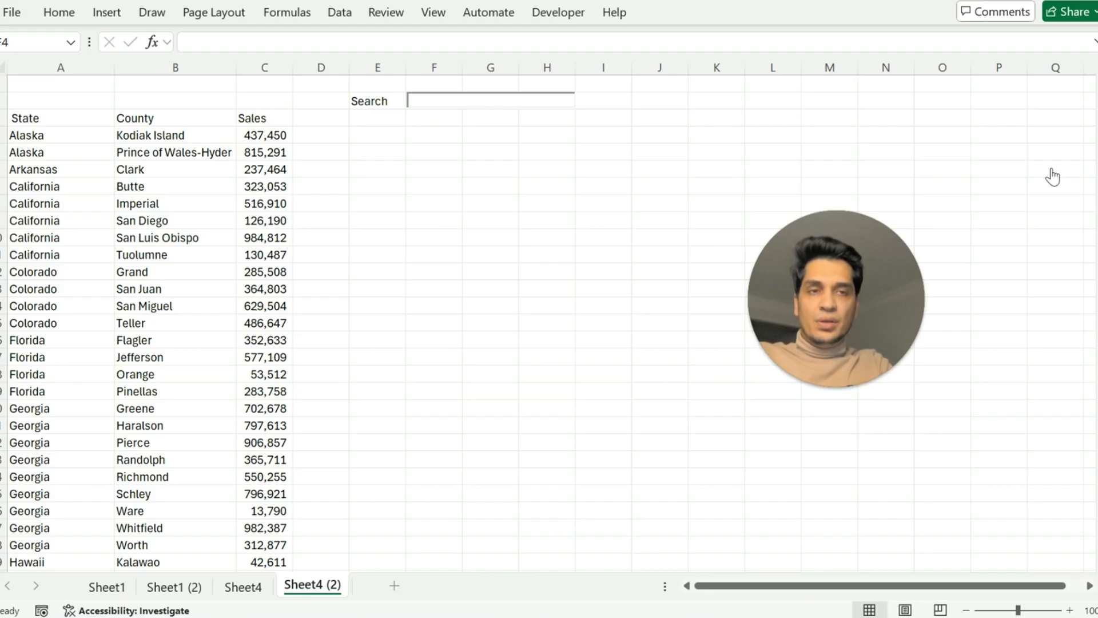
pyautogui.click(418, 132)
pyautogui.write('=filter')
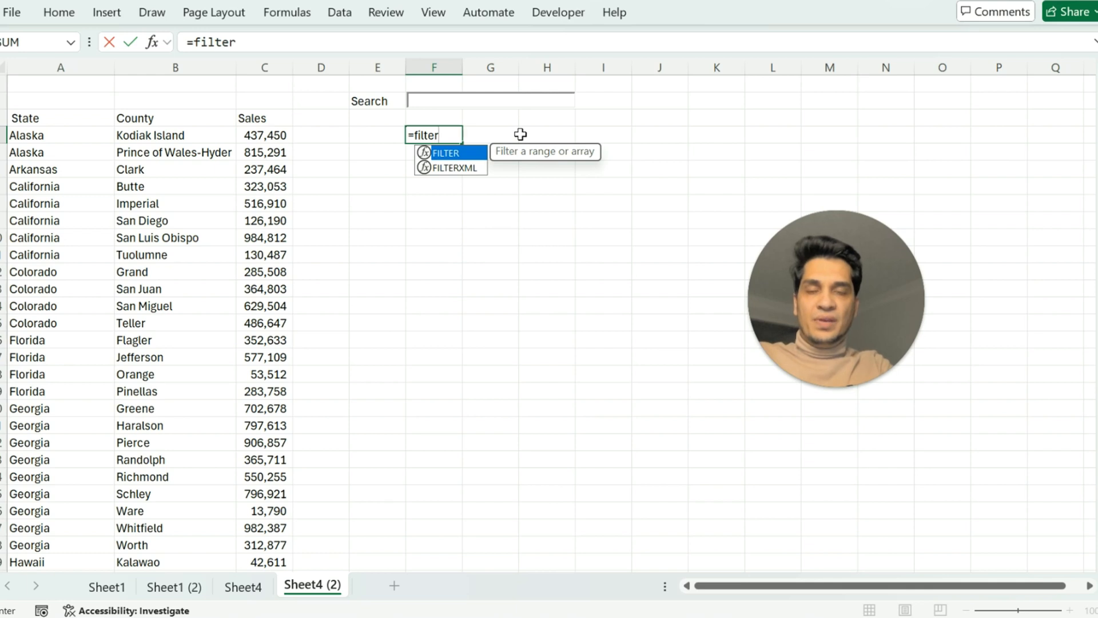
pyautogui.press('Tab')
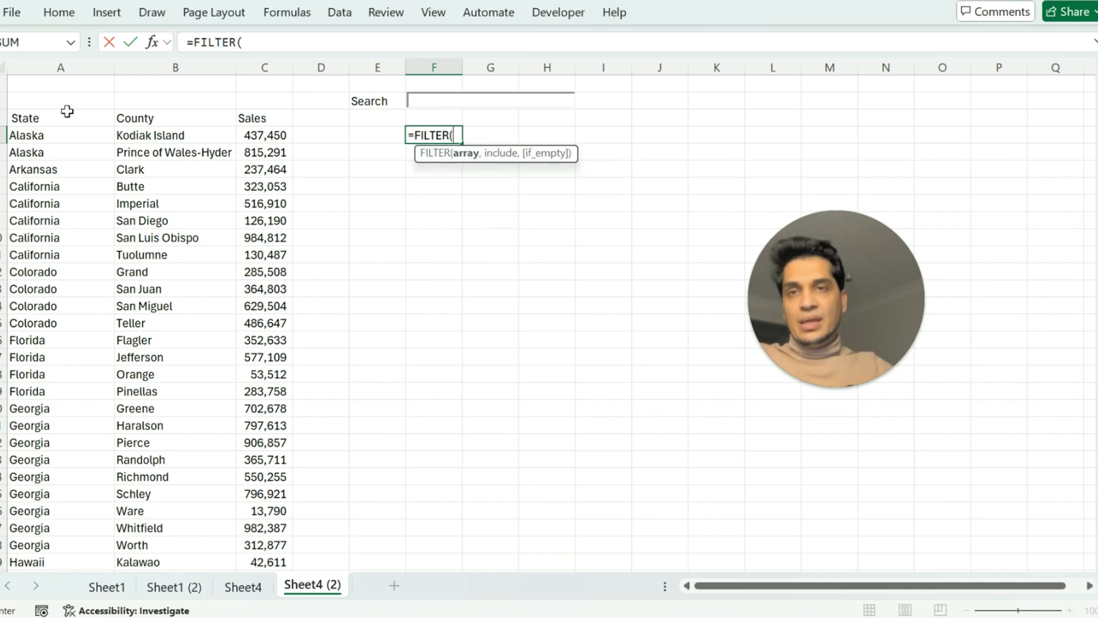
pyautogui.click(33, 137)
pyautogui.hotkey('ctrl', 'shift', 'Right')
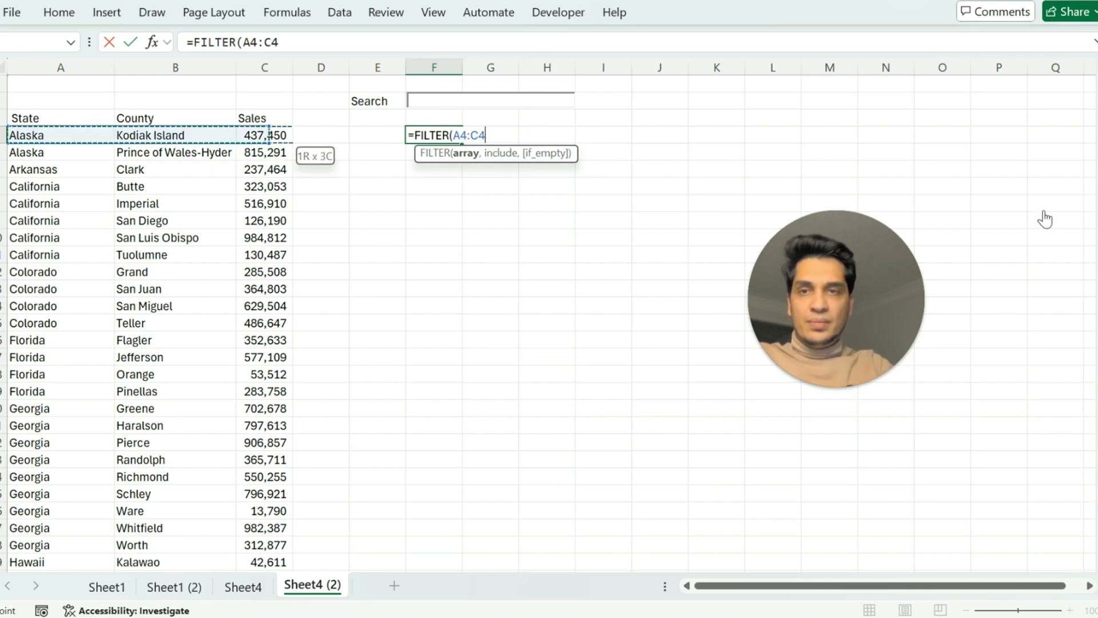
pyautogui.hotkey('ctrl', 'shift', 'Down')
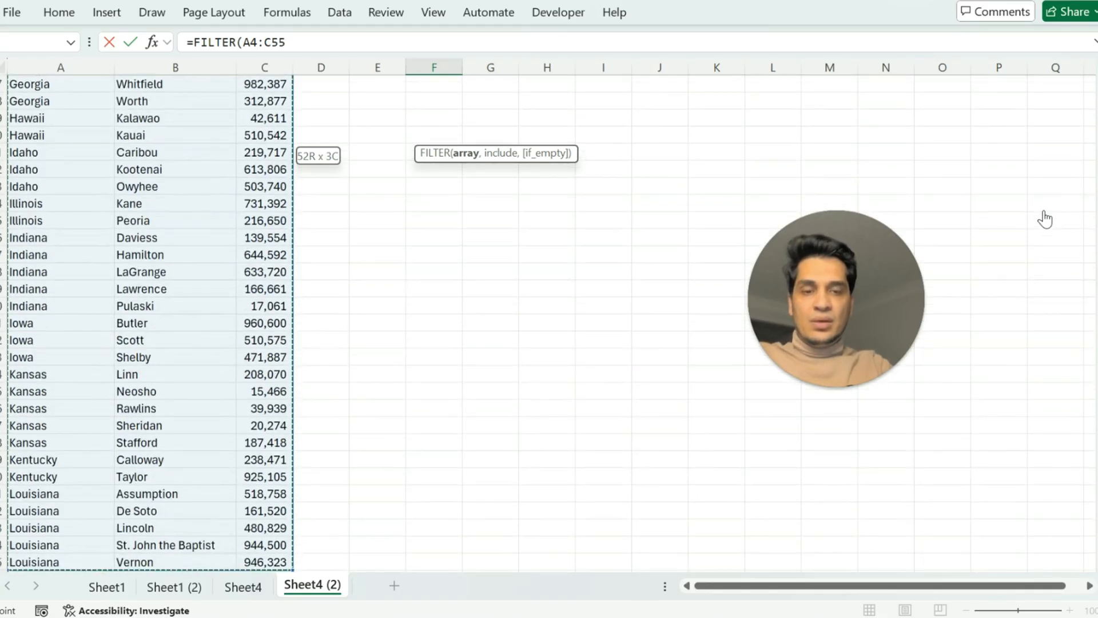
pyautogui.write(',')
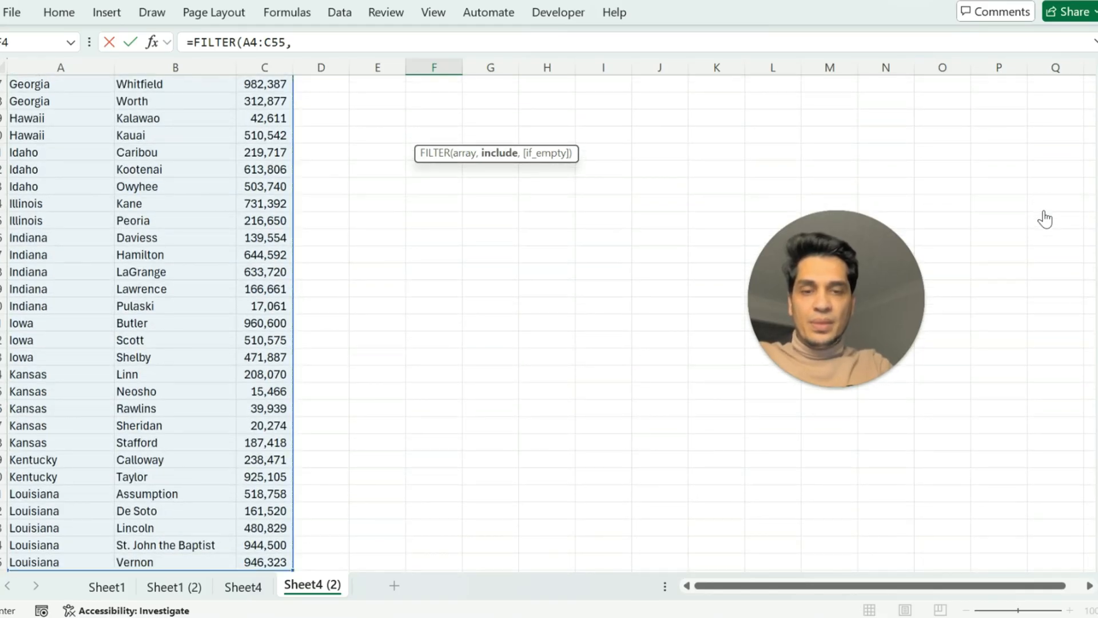
pyautogui.write('isnumber')
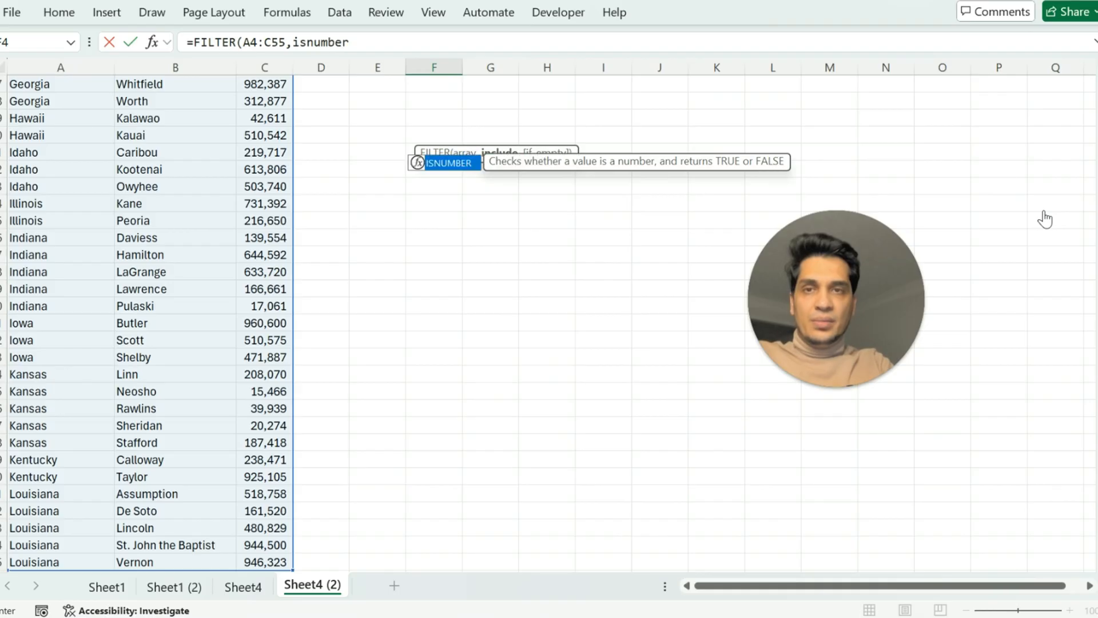
pyautogui.write('(se')
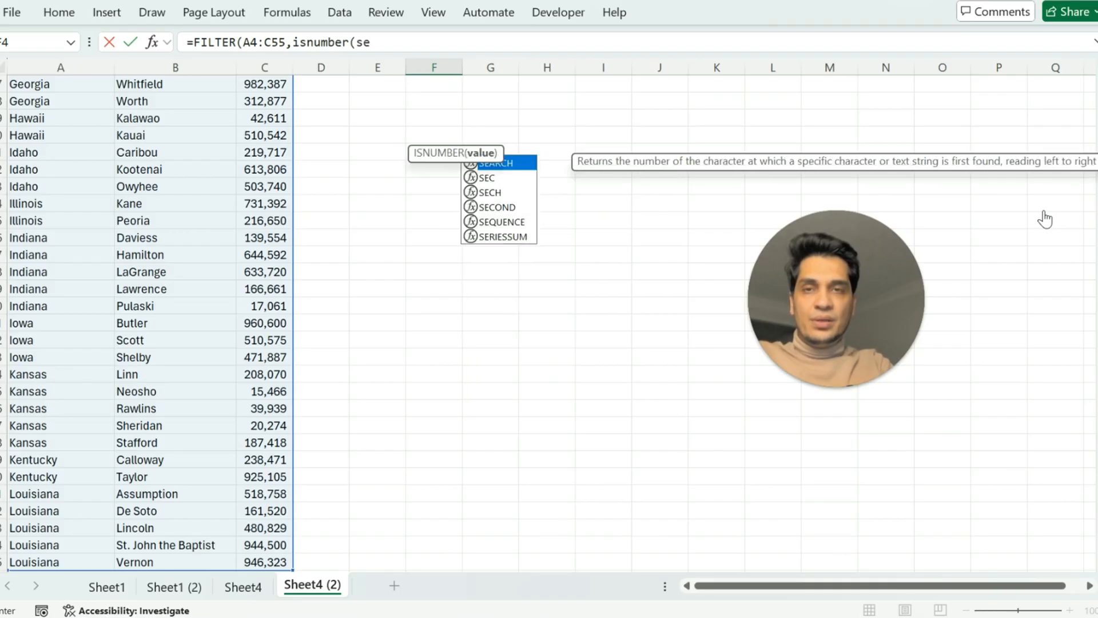
pyautogui.write('arch')
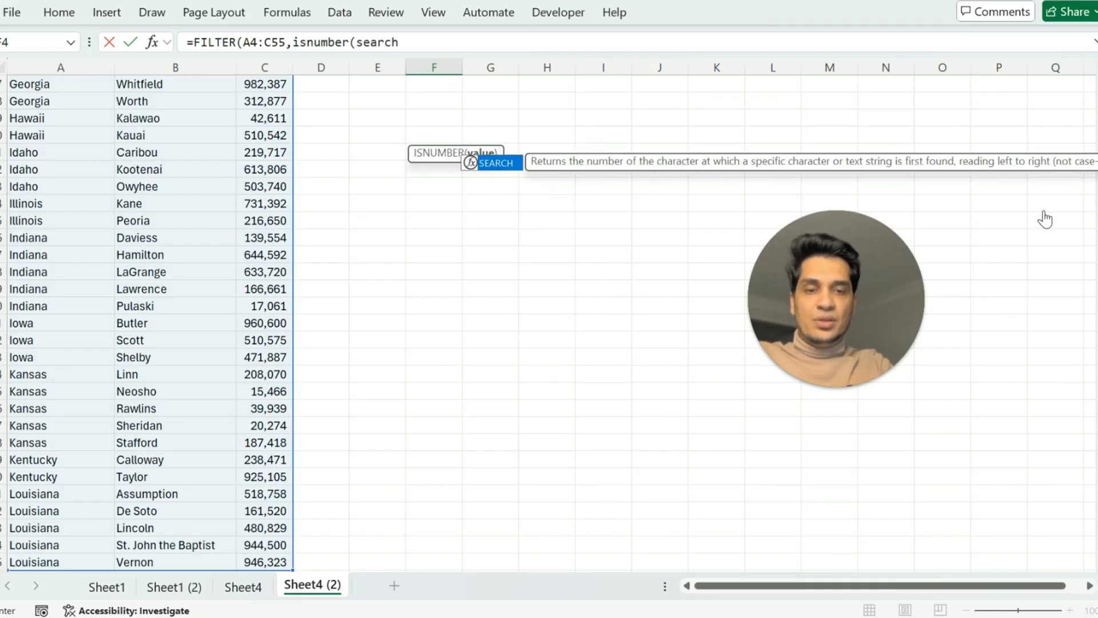
pyautogui.write('(')
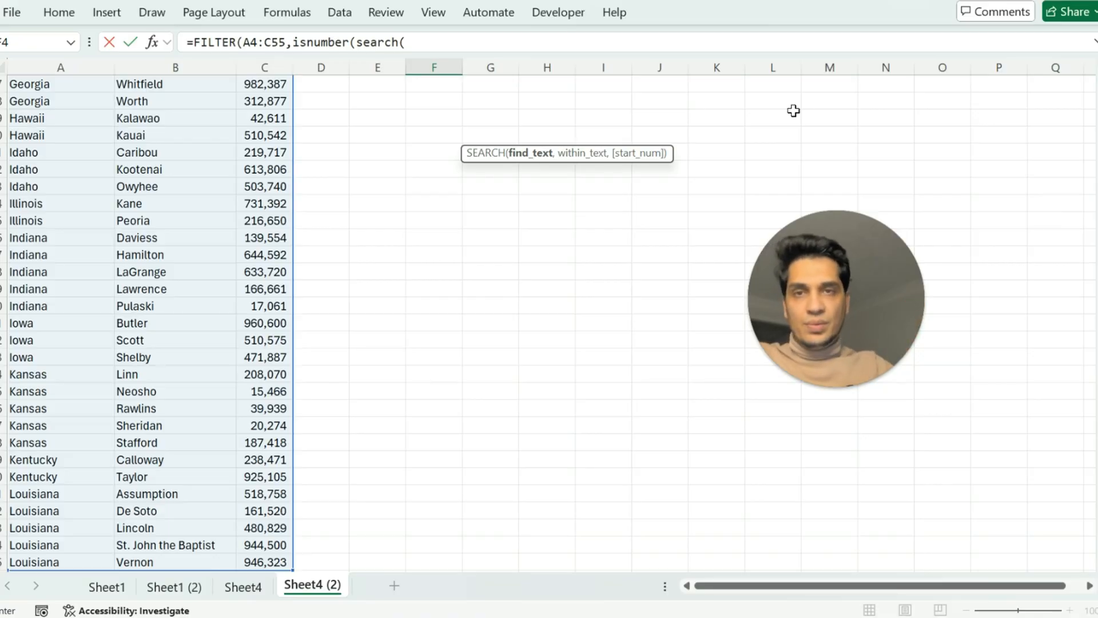
# Add isnumber(search(f2,A4:A55)) as the include condition of the FILTER formula in F4.
pyautogui.moveTo(1097, 349); pyautogui.dragTo(1097, 102)
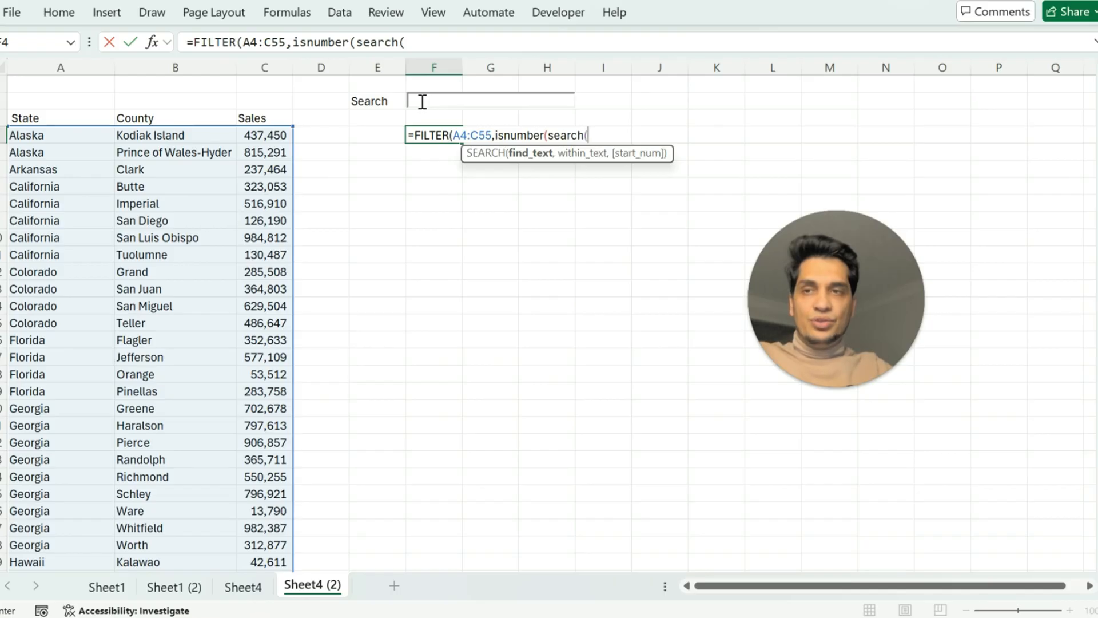
pyautogui.click(439, 44)
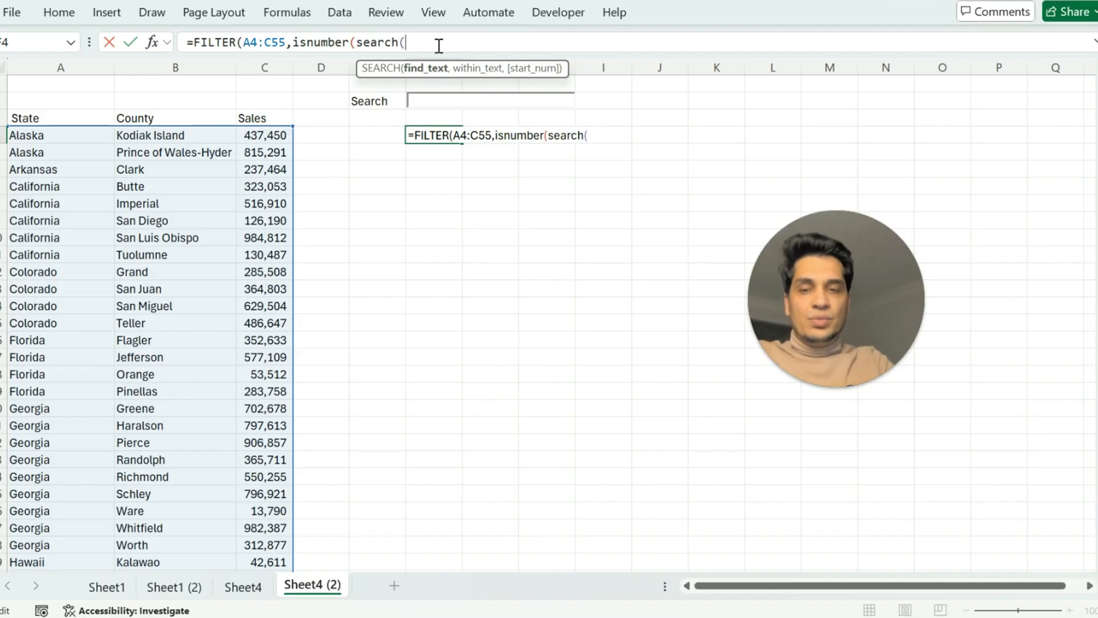
pyautogui.write('f2')
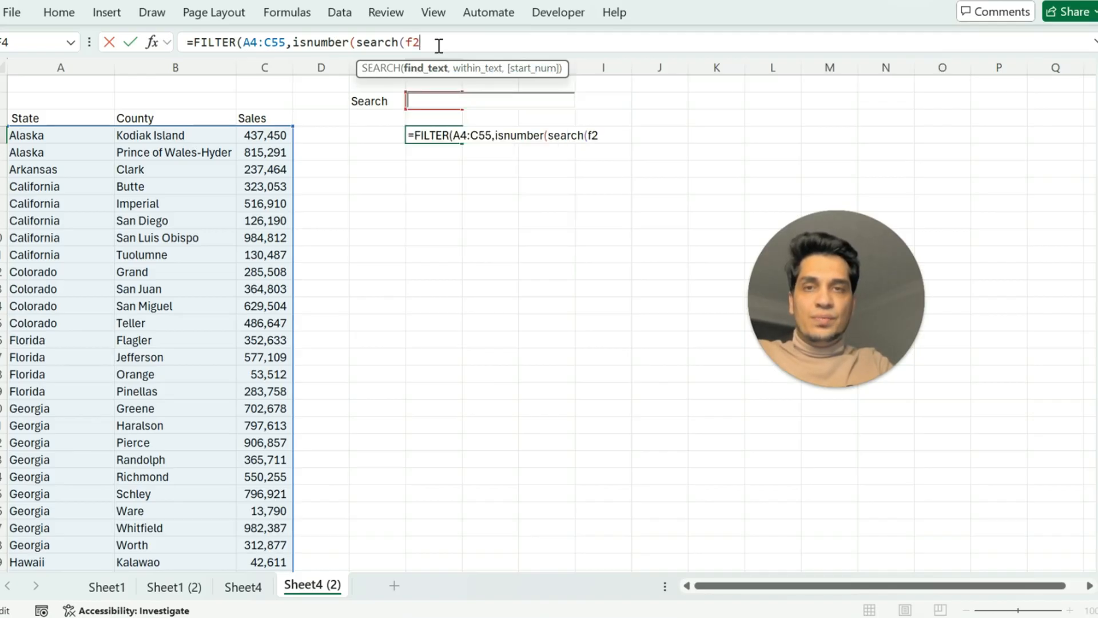
pyautogui.write(',')
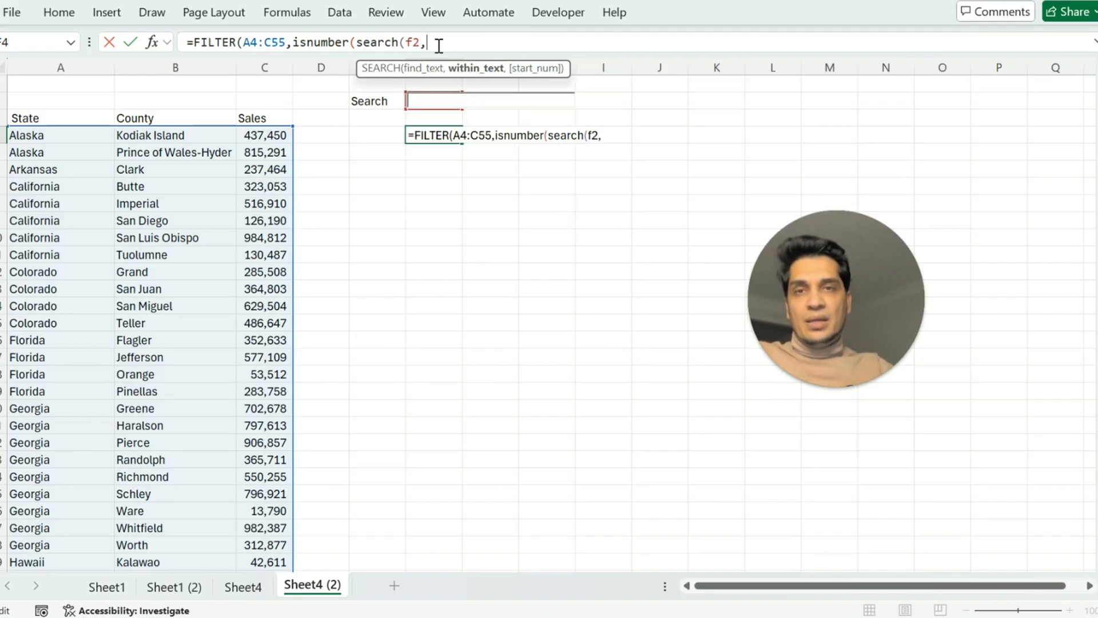
pyautogui.click(35, 138)
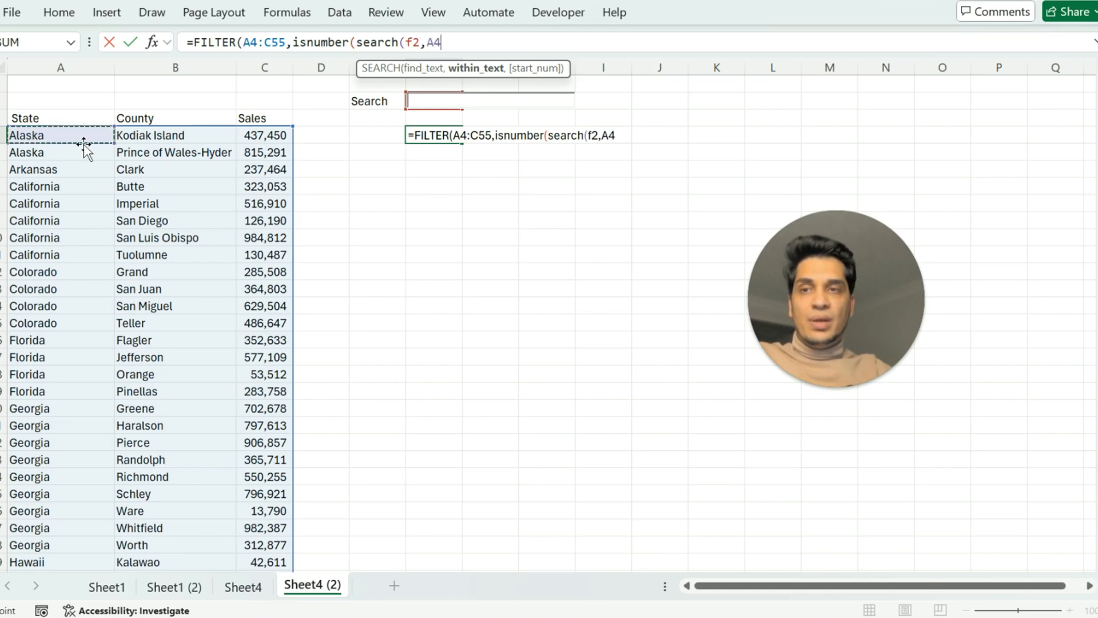
pyautogui.hotkey('ctrl', 'shift', 'Down')
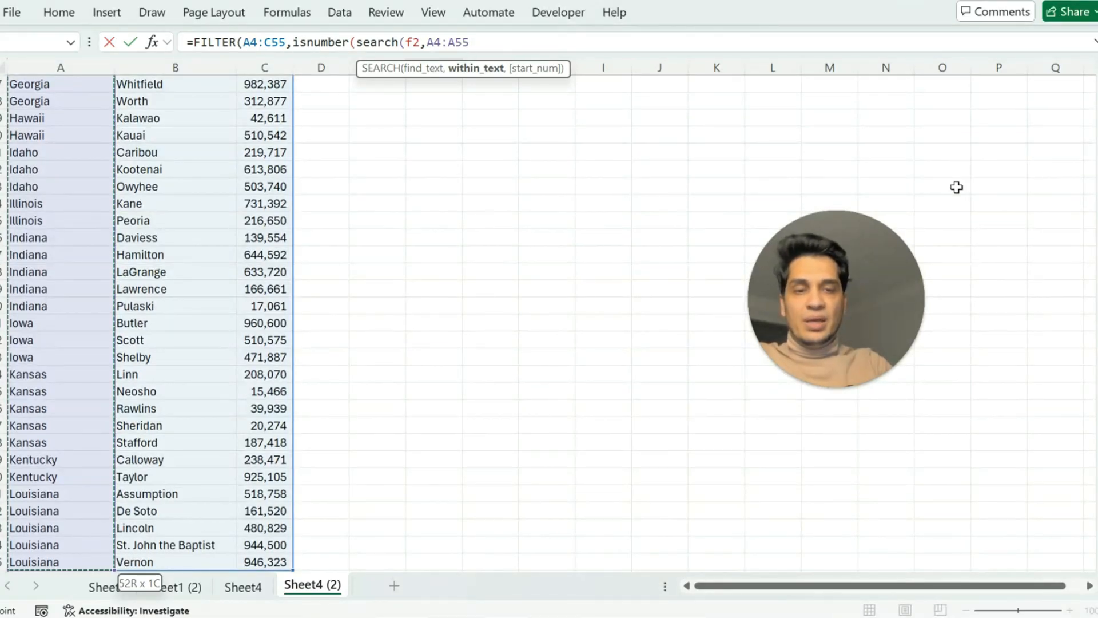
pyautogui.write('))')
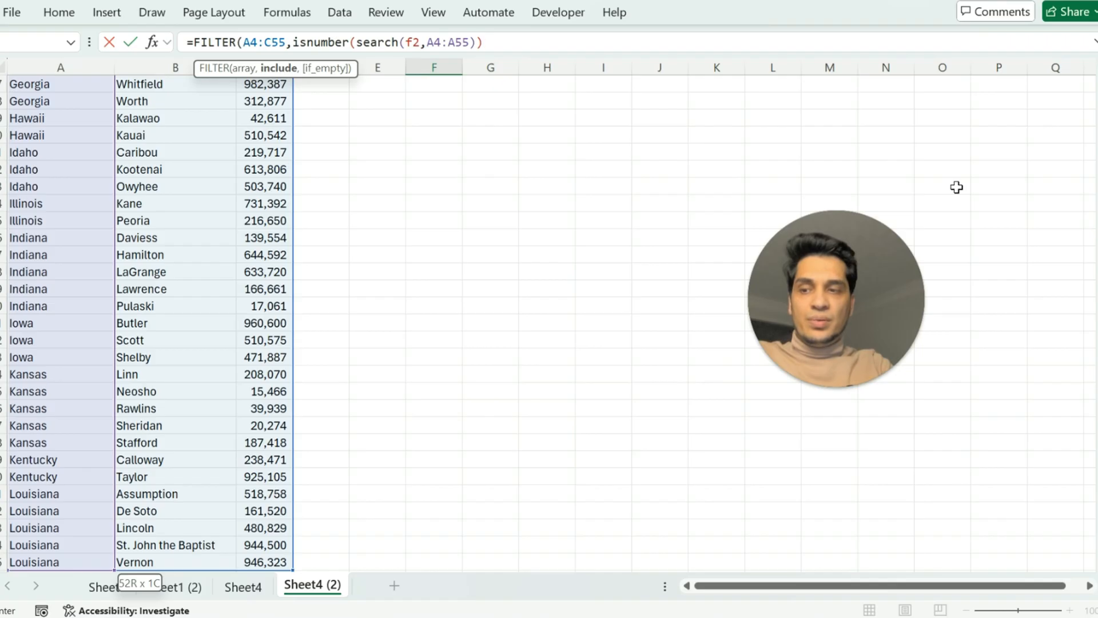
pyautogui.write(',"')
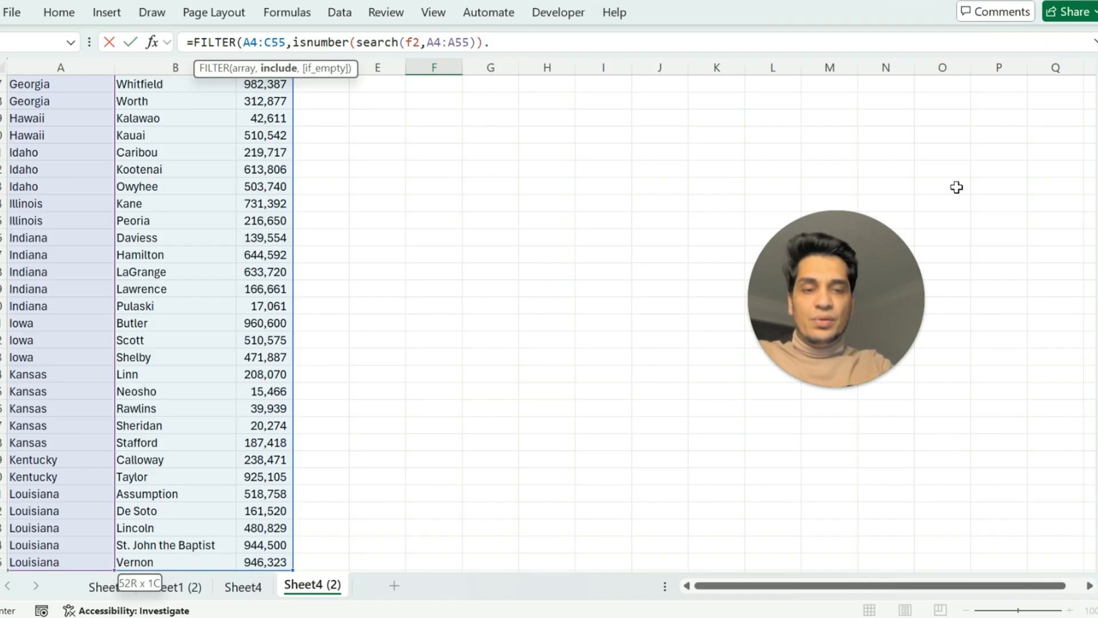
pyautogui.write('none')
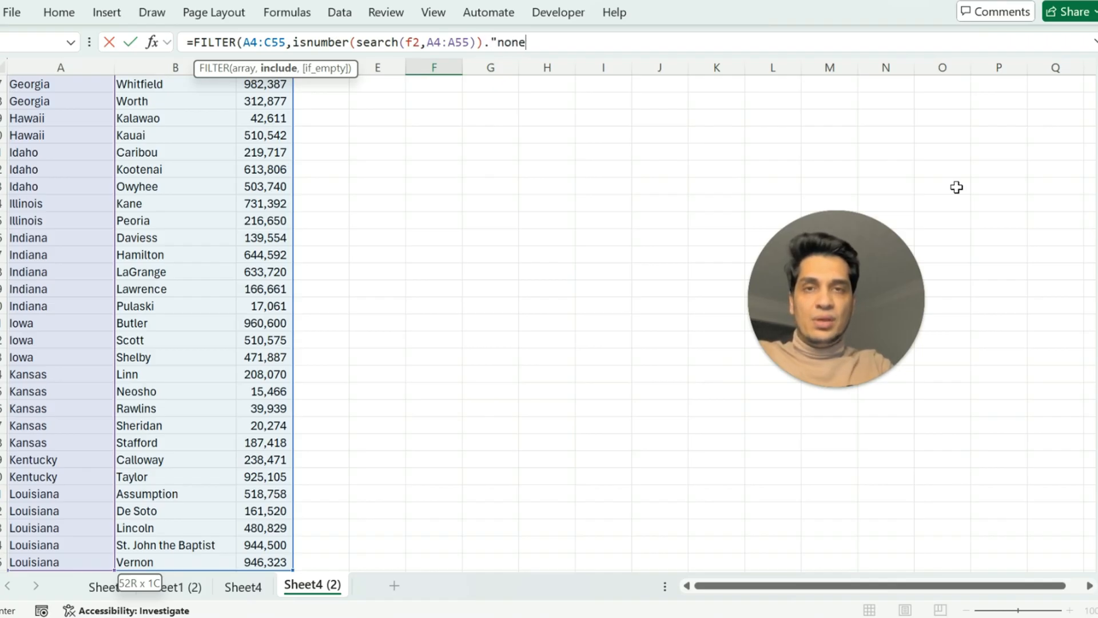
# Append "None" as the if-empty argument of the FILTER formula in F4 and close its parenthesis.
pyautogui.press('BackSpace')
pyautogui.press('BackSpace')
pyautogui.press('BackSpace')
pyautogui.press('BackSpace')
pyautogui.write('None')
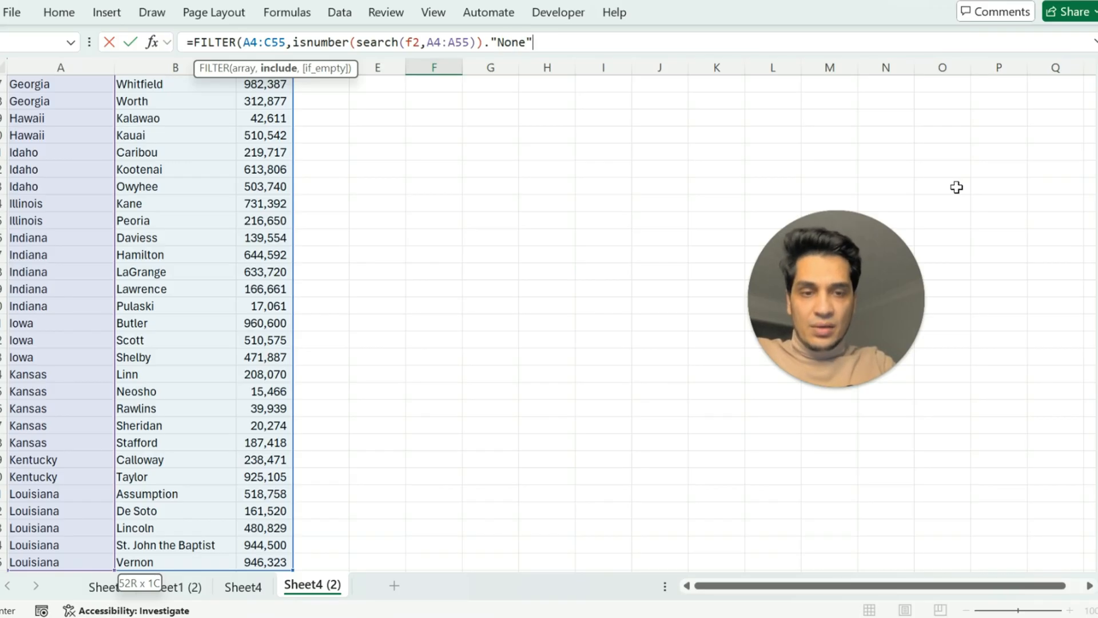
pyautogui.write('")')
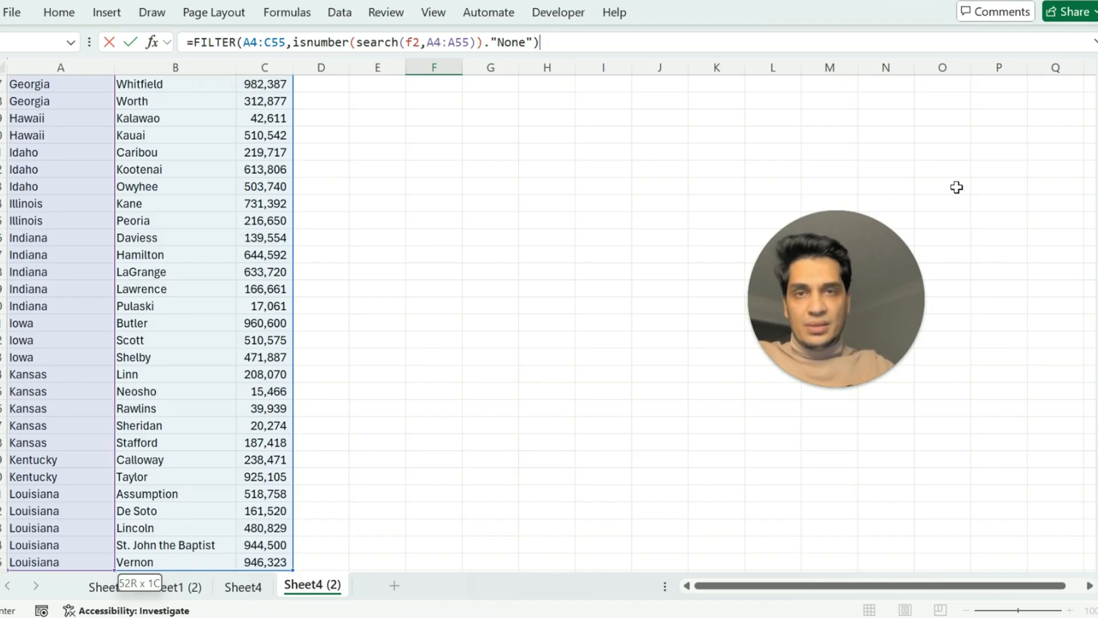
# Replace the period before "None" with a comma and enter the FILTER formula in F4.
pyautogui.click(491, 43)
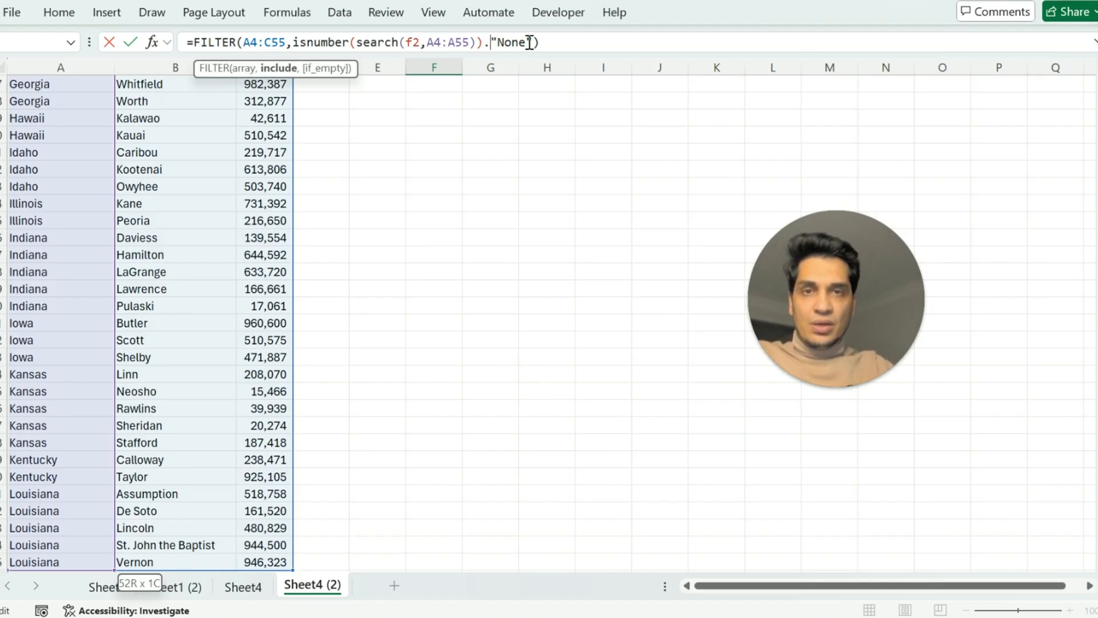
pyautogui.press('BackSpace')
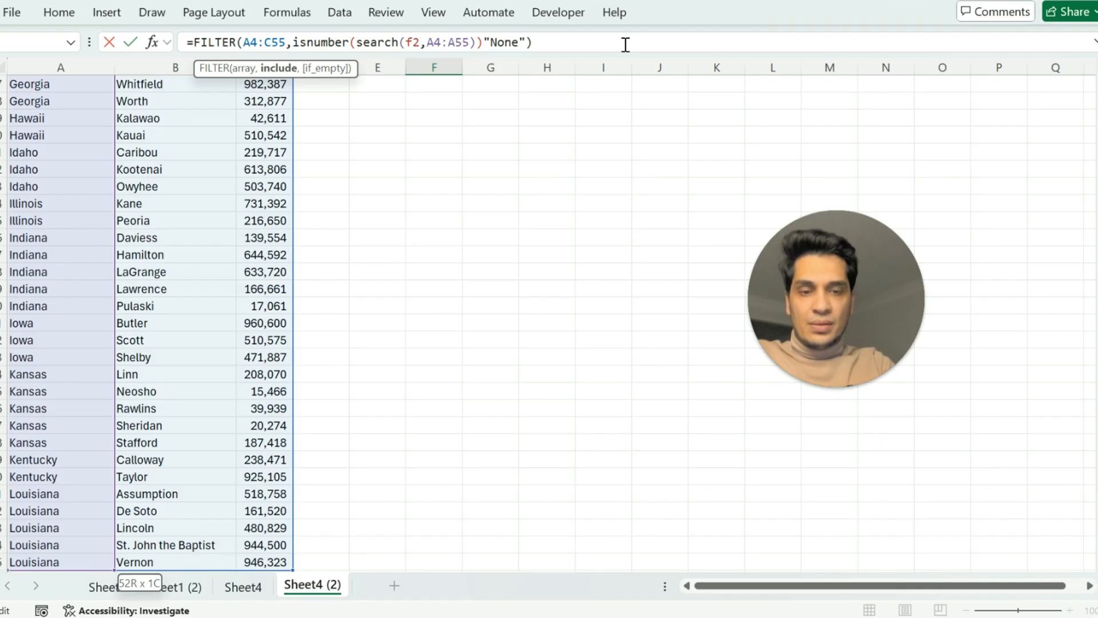
pyautogui.write(',')
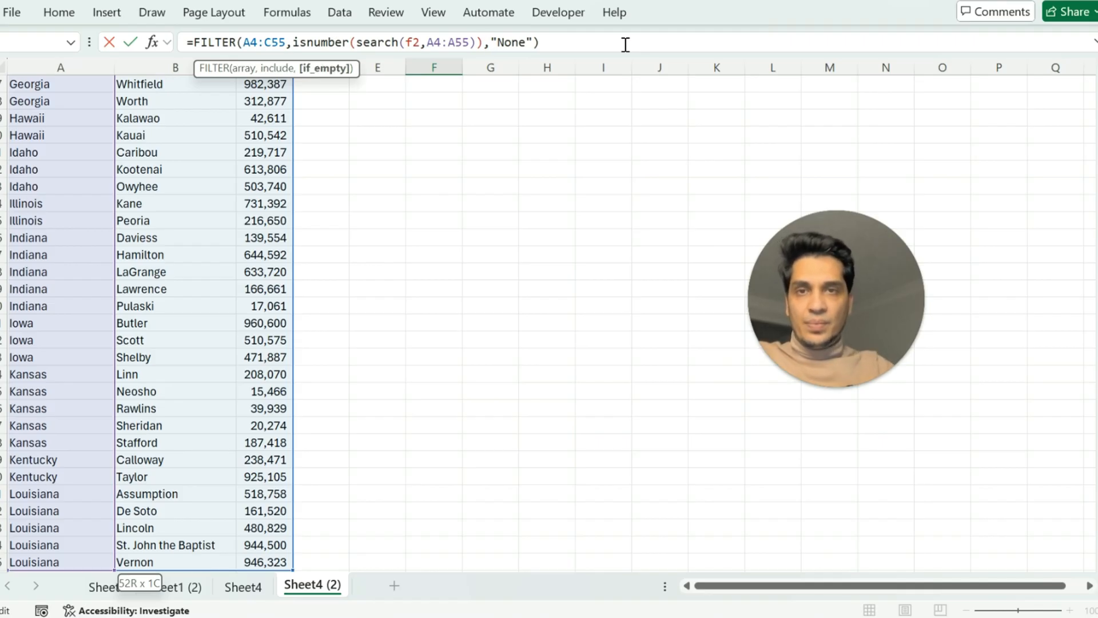
pyautogui.click(575, 42)
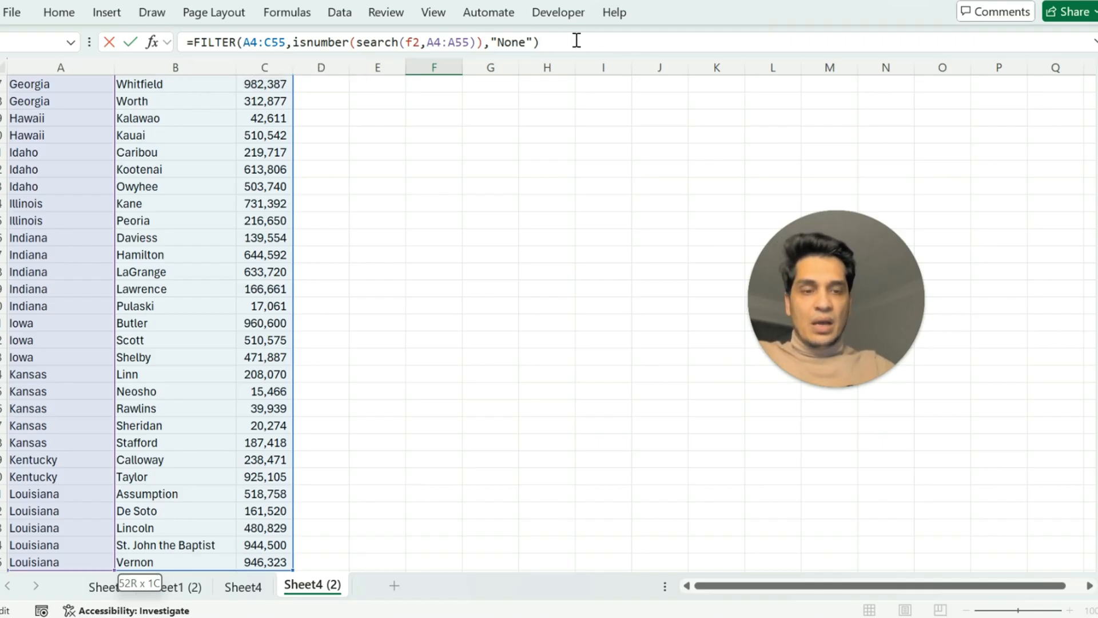
pyautogui.press('Return')
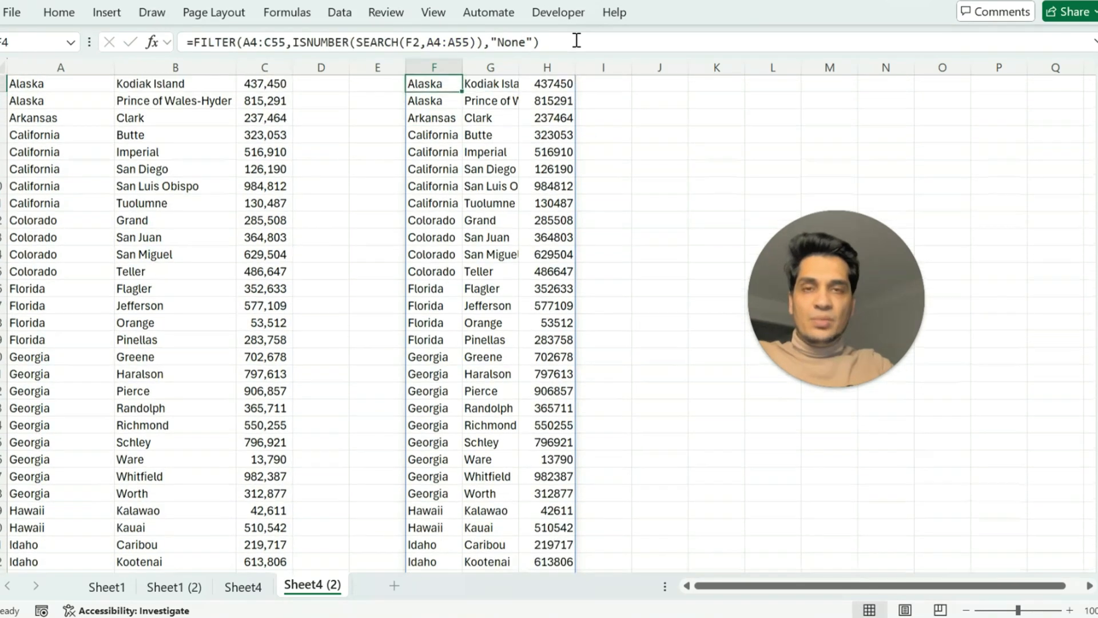
# Enter Georgia as the search term in cell F2 to filter the county sales list.
pyautogui.press('Down')
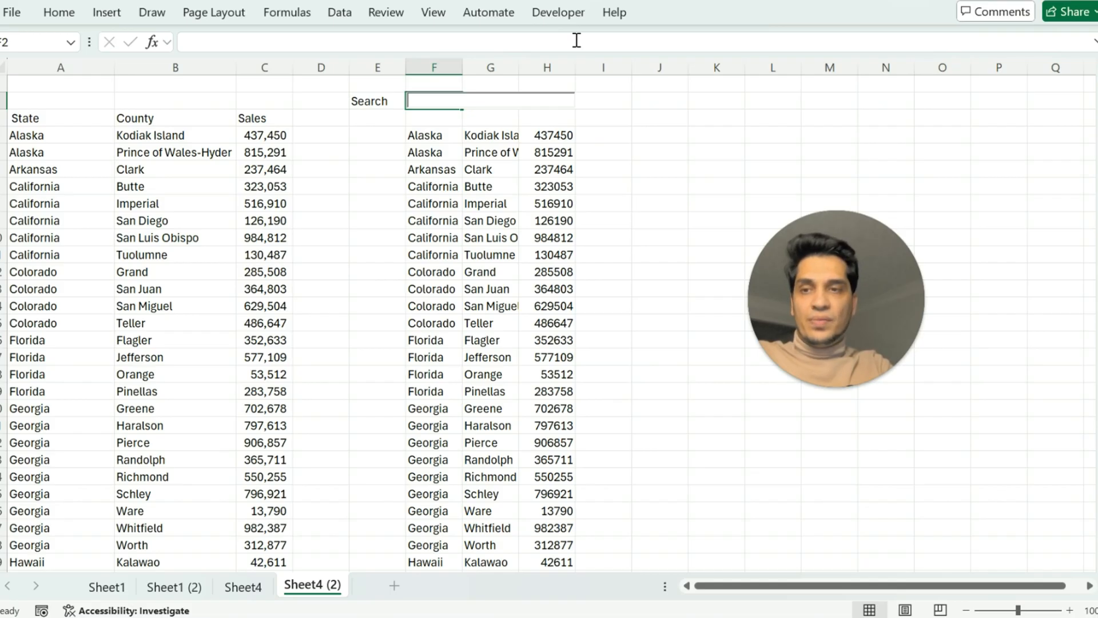
pyautogui.write('Georgia')
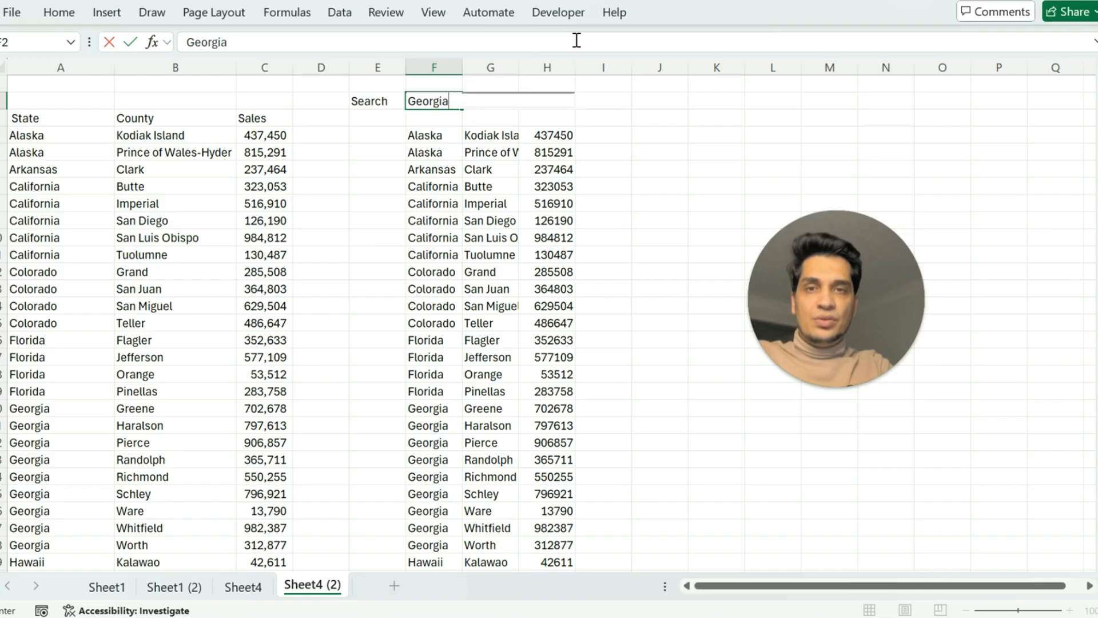
pyautogui.press('Return')
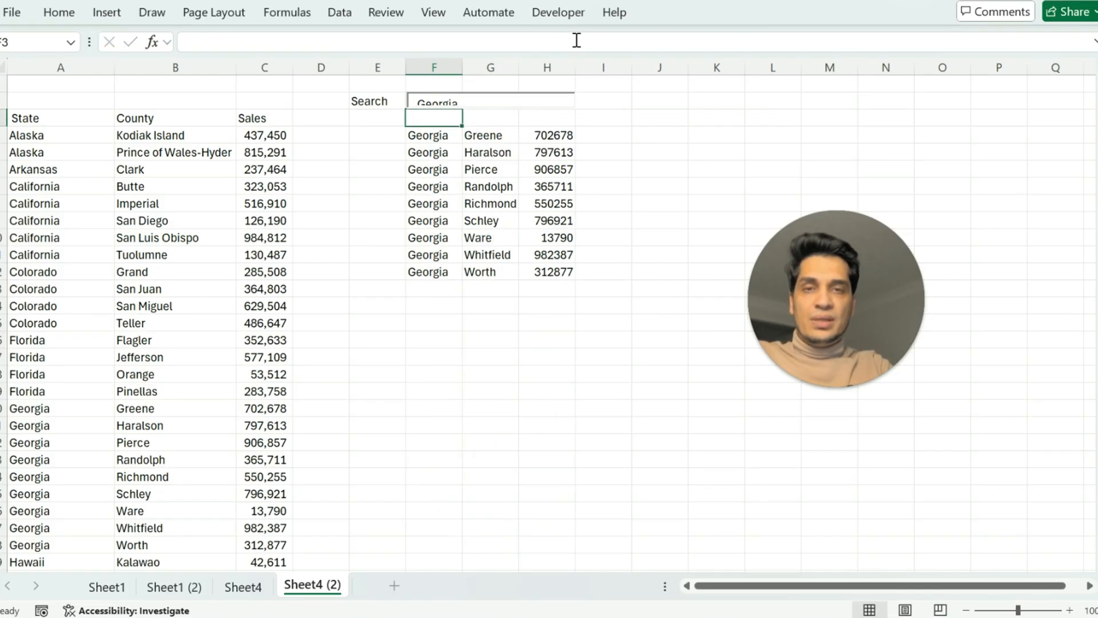
pyautogui.click(493, 307)
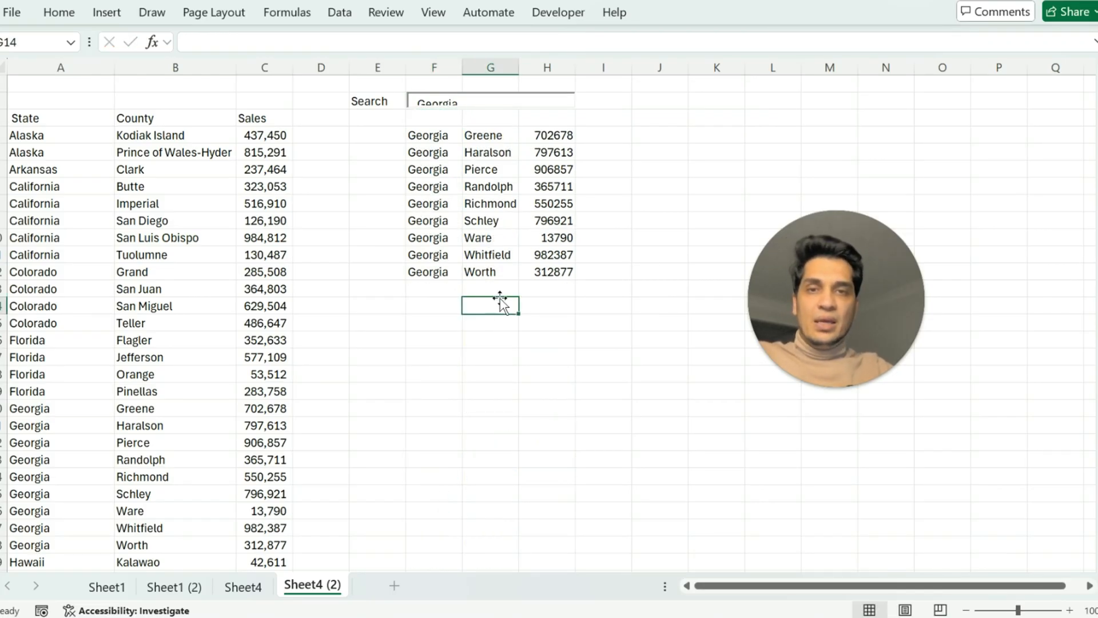